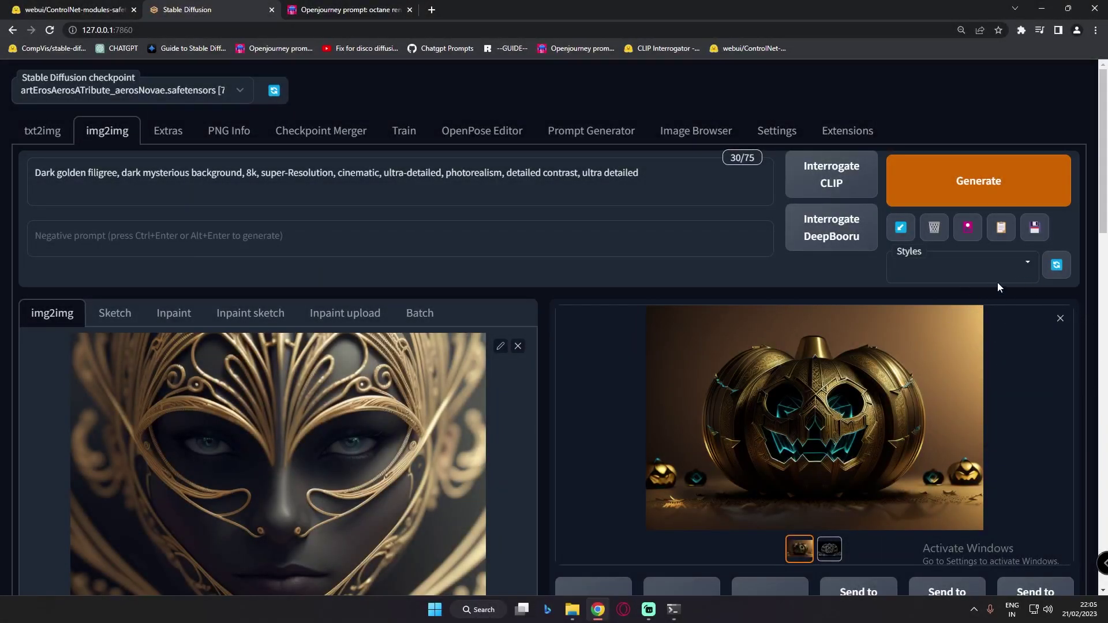
Scroll down the img2img tab to the ControlNet panel with its canny preprocessor settings
drag(1100, 218, 1092, 365)
scroll(1091, 365, down, 9)
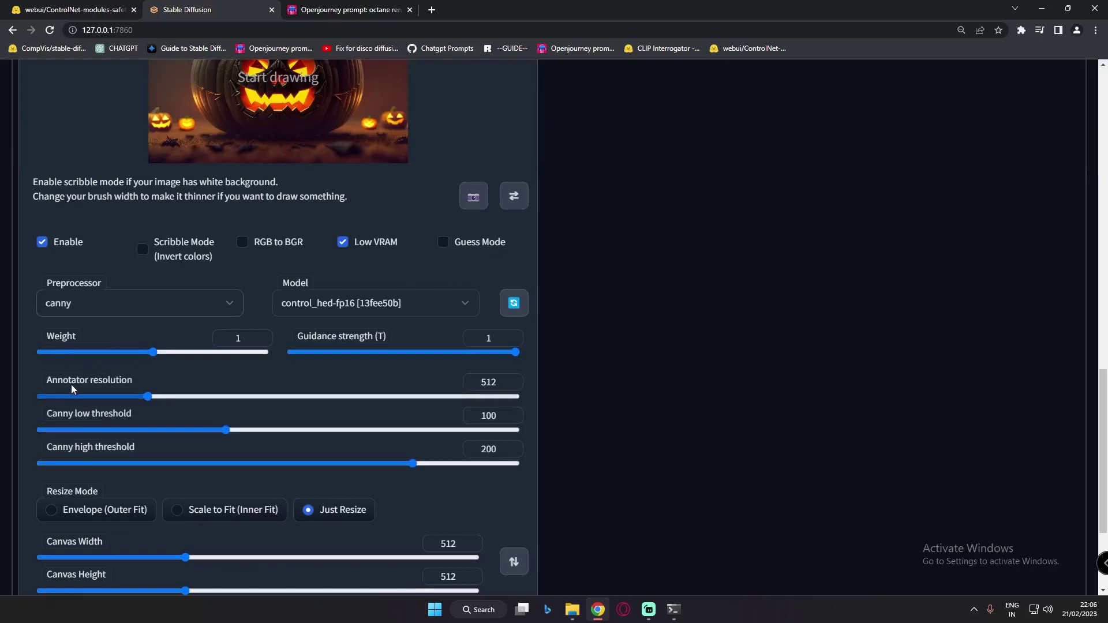
Switch the ControlNet preprocessor to hed after briefly trying depth and mlsd
click(231, 304)
click(99, 351)
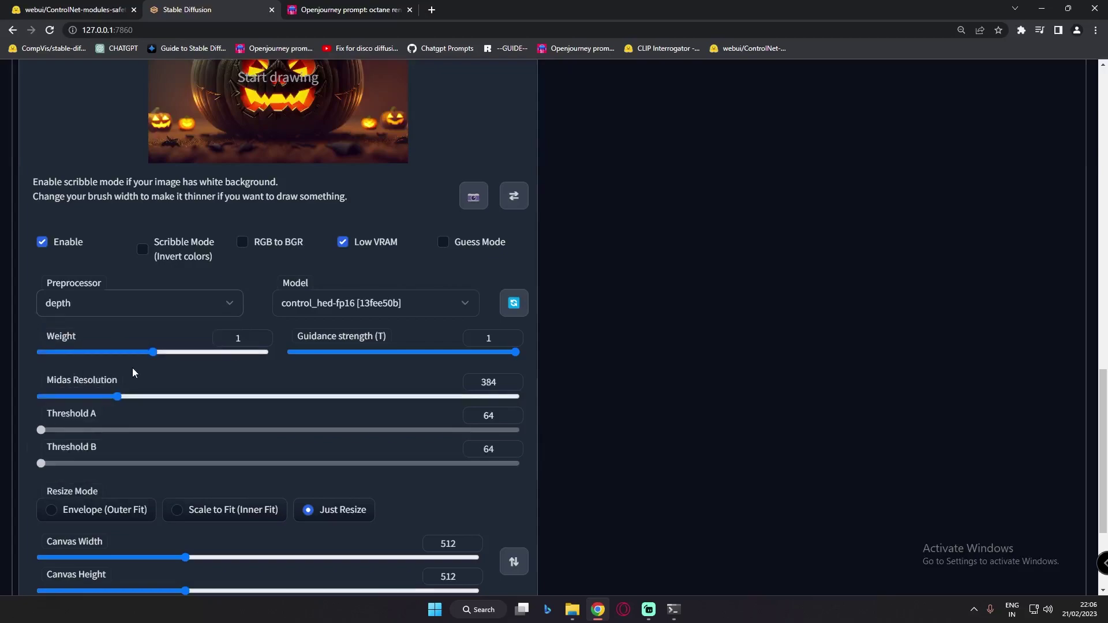
click(234, 304)
click(54, 379)
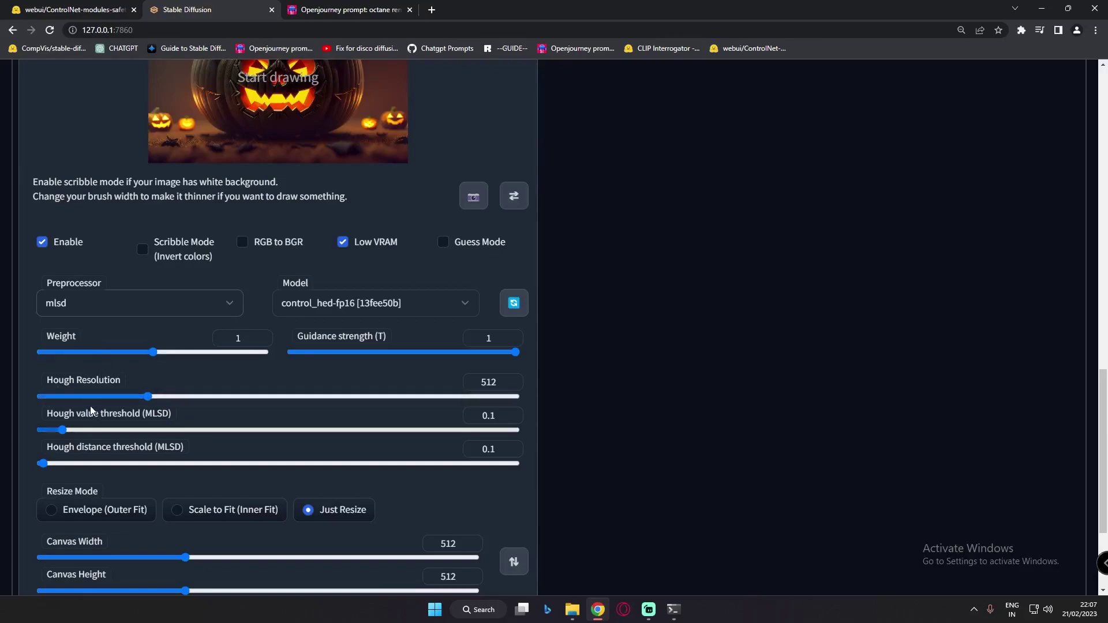
click(126, 364)
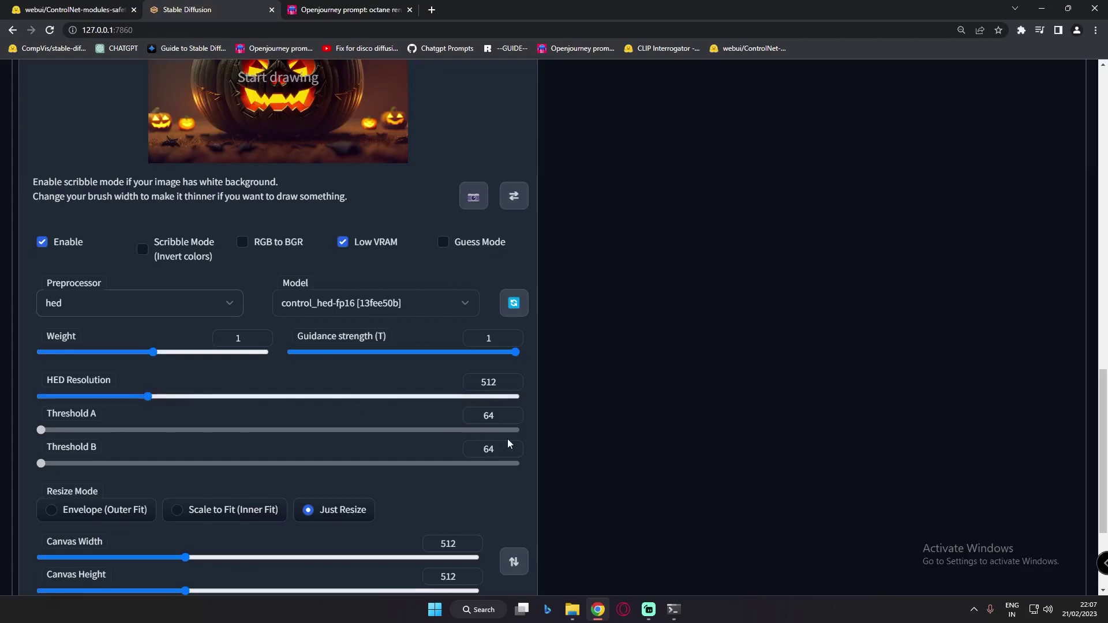
scroll(507, 439, up, 1)
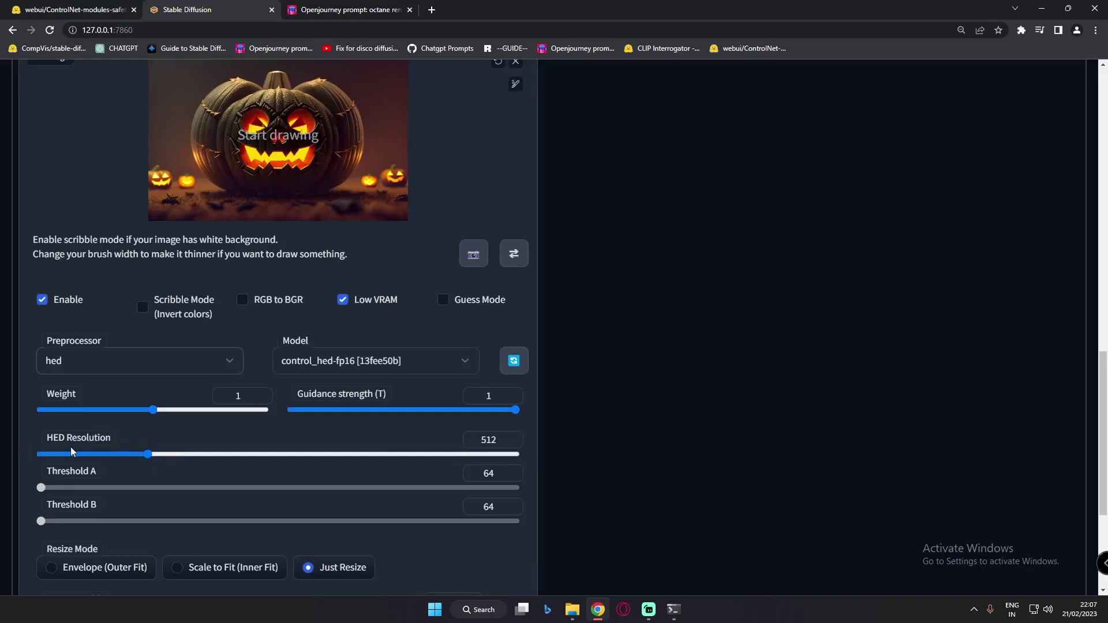
Show the pumpkin's HED edge map result and view it full-screen, then close it
scroll(1034, 368, up, 10)
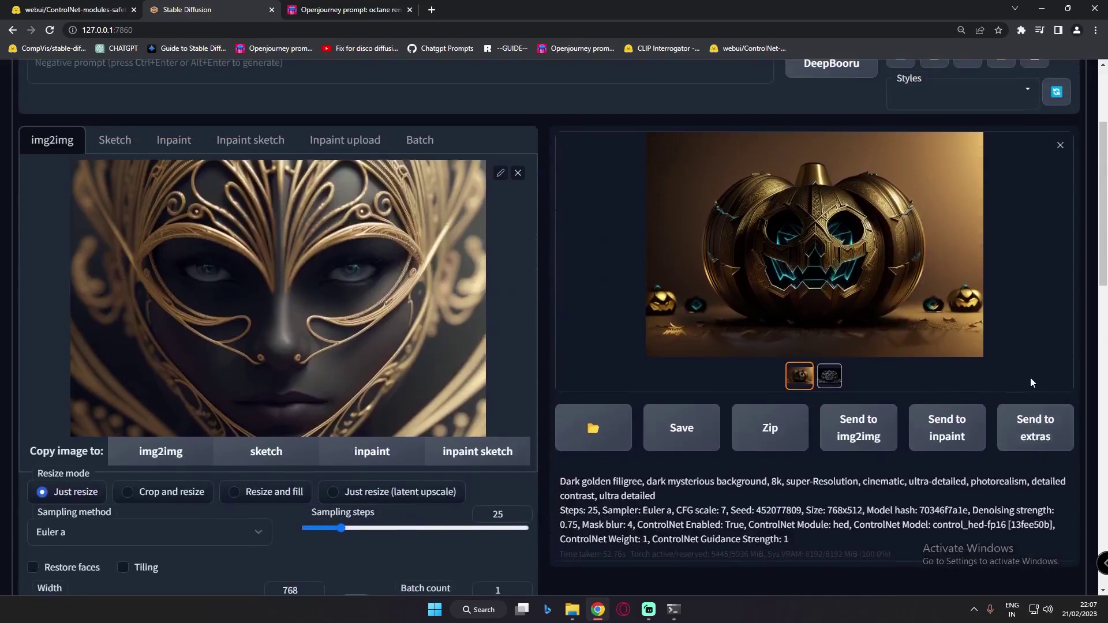
scroll(1031, 382, up, 3)
click(830, 550)
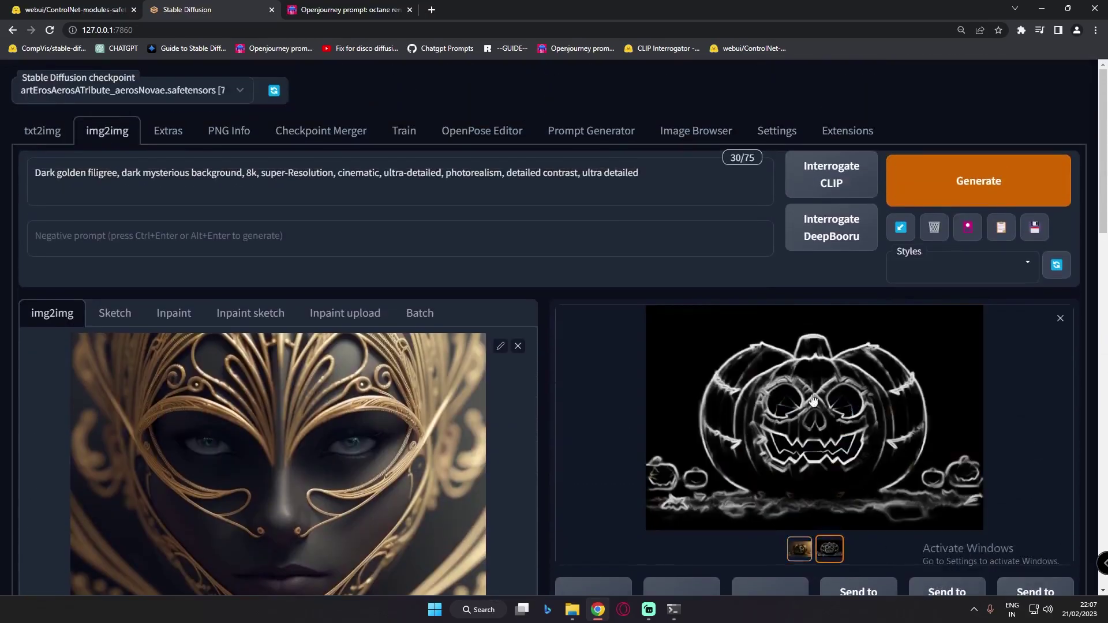
click(837, 438)
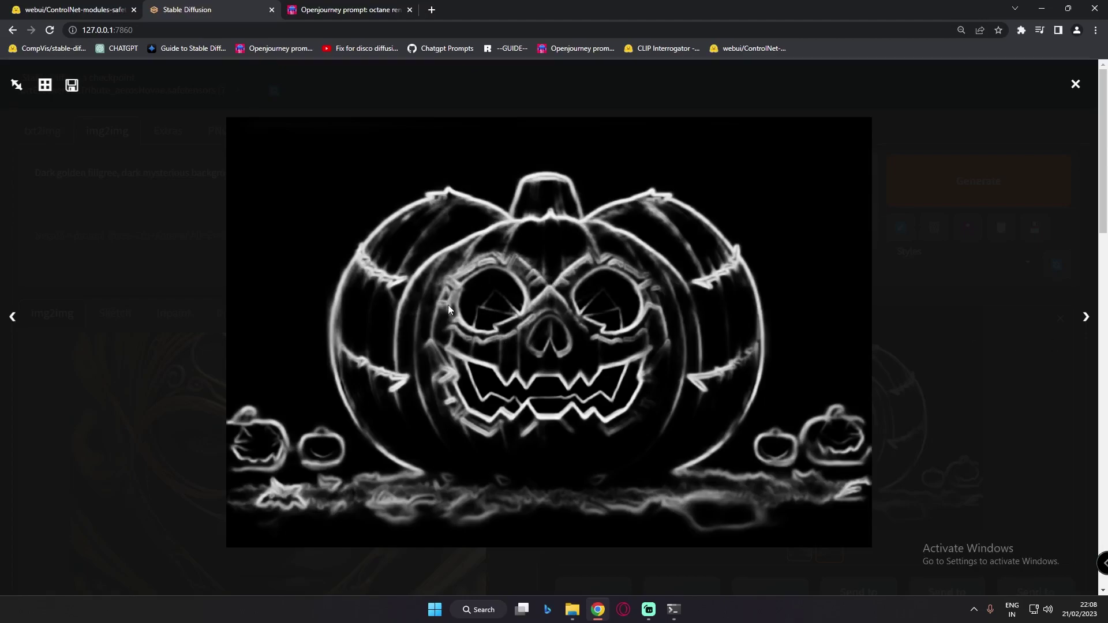
click(1044, 395)
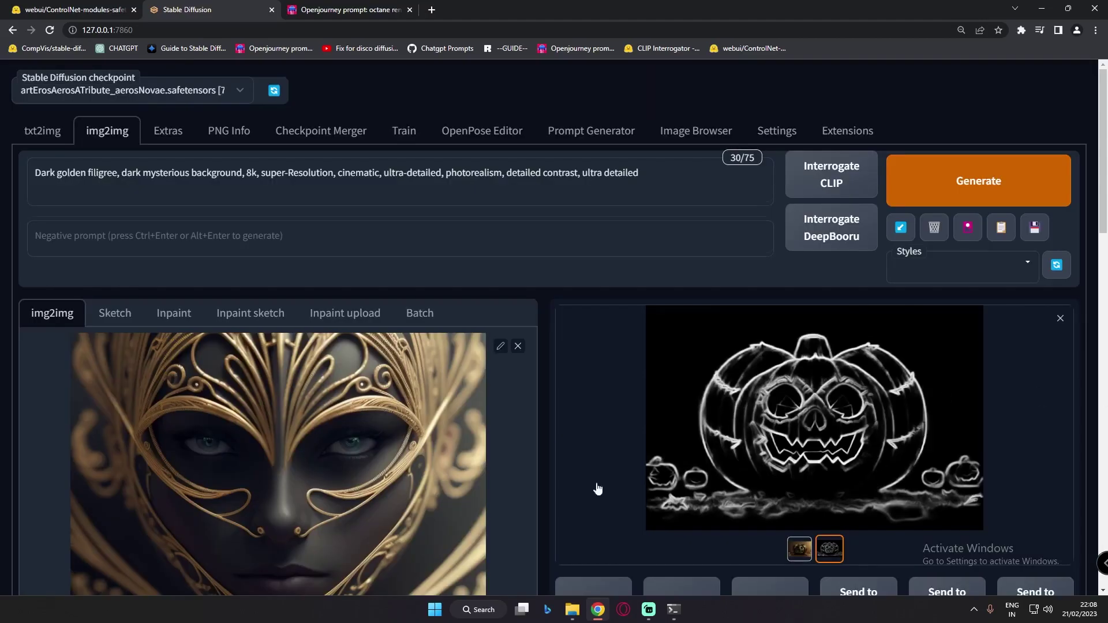
Edit the HED Resolution value, then view the pumpkin edge map full-screen again
scroll(506, 511, down, 10)
double_click(488, 267)
text(0)
click(784, 382)
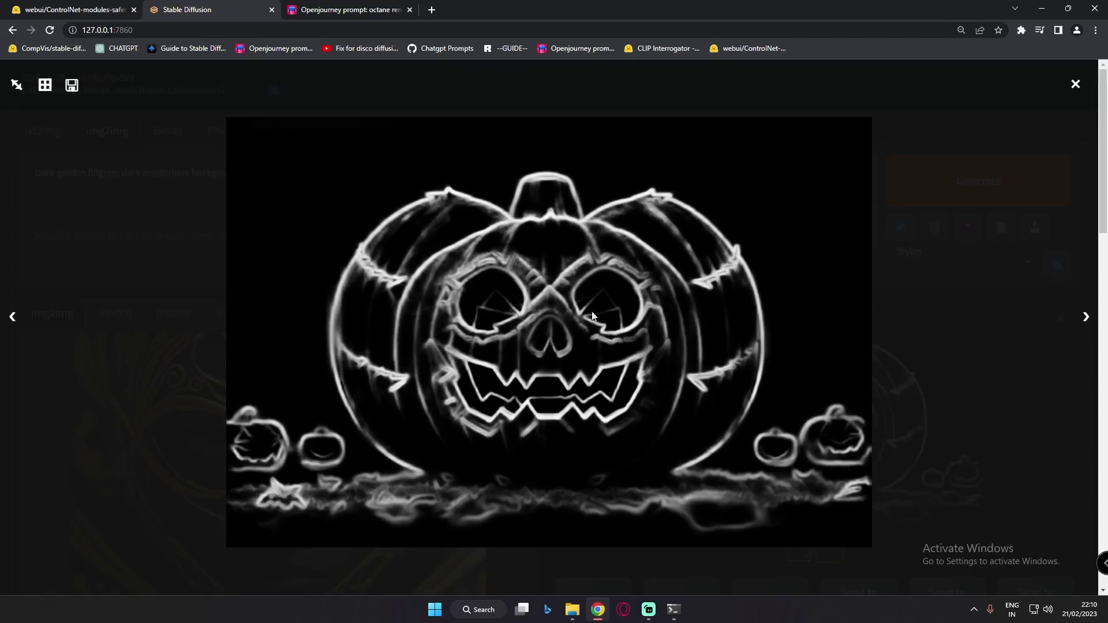
click(980, 382)
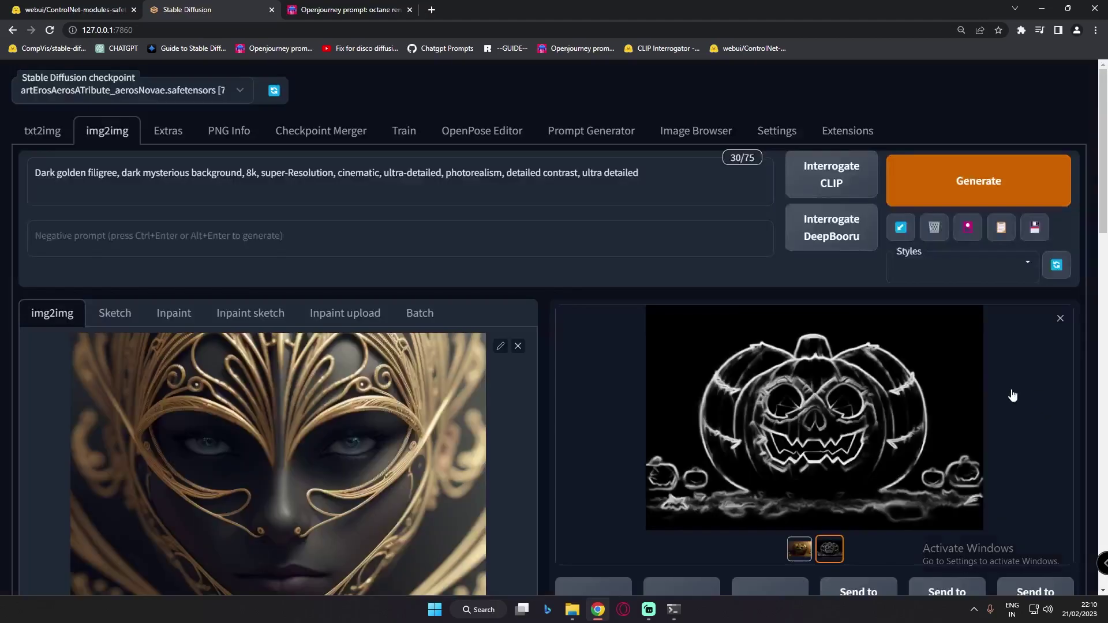
Compare the golden pumpkin and its edge map full-screen, then return to the ControlNet settings
click(799, 548)
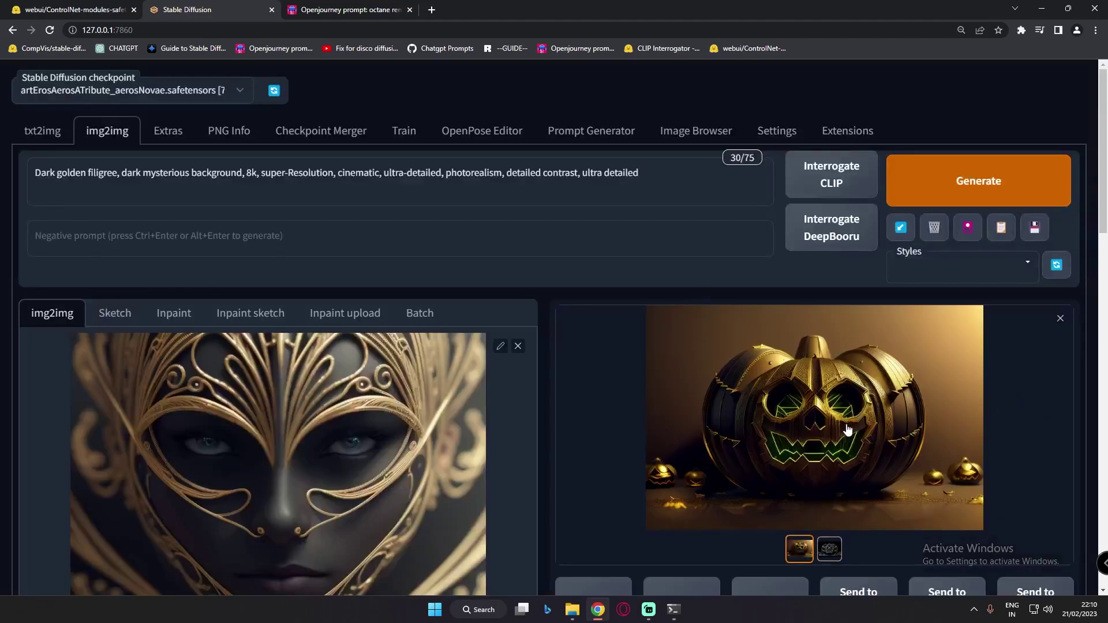
click(794, 393)
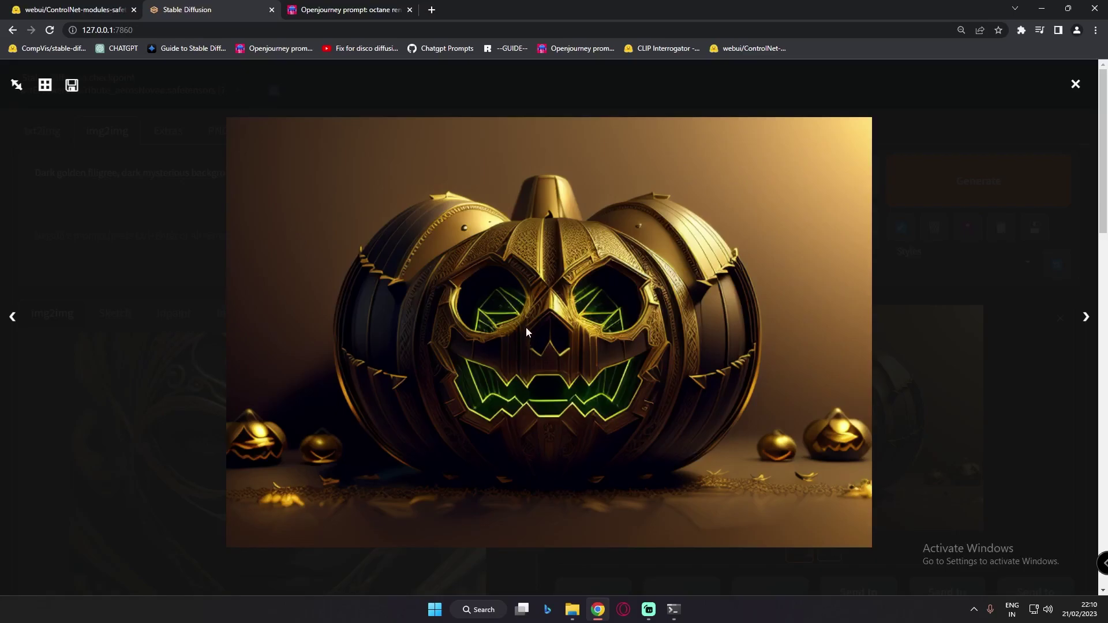
click(587, 341)
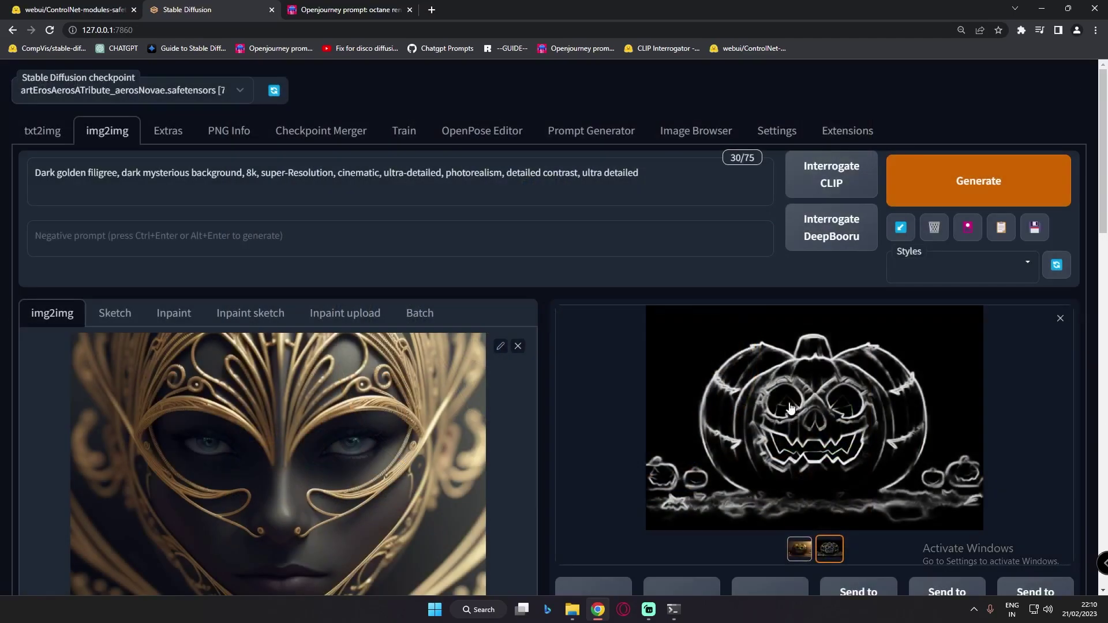
click(757, 407)
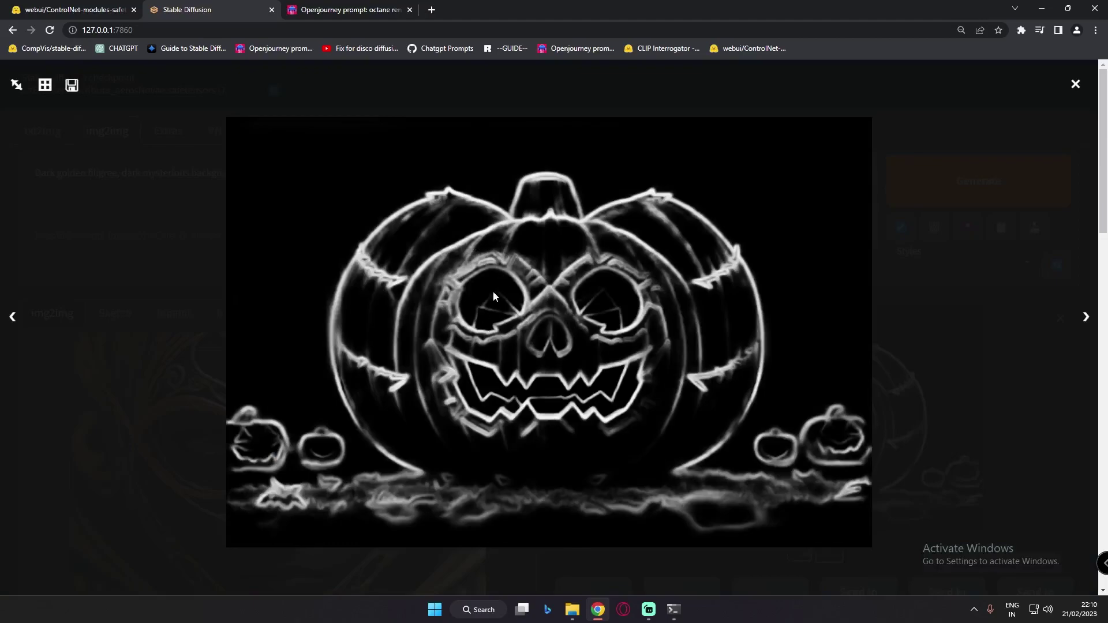
click(496, 264)
scroll(496, 264, down, 10)
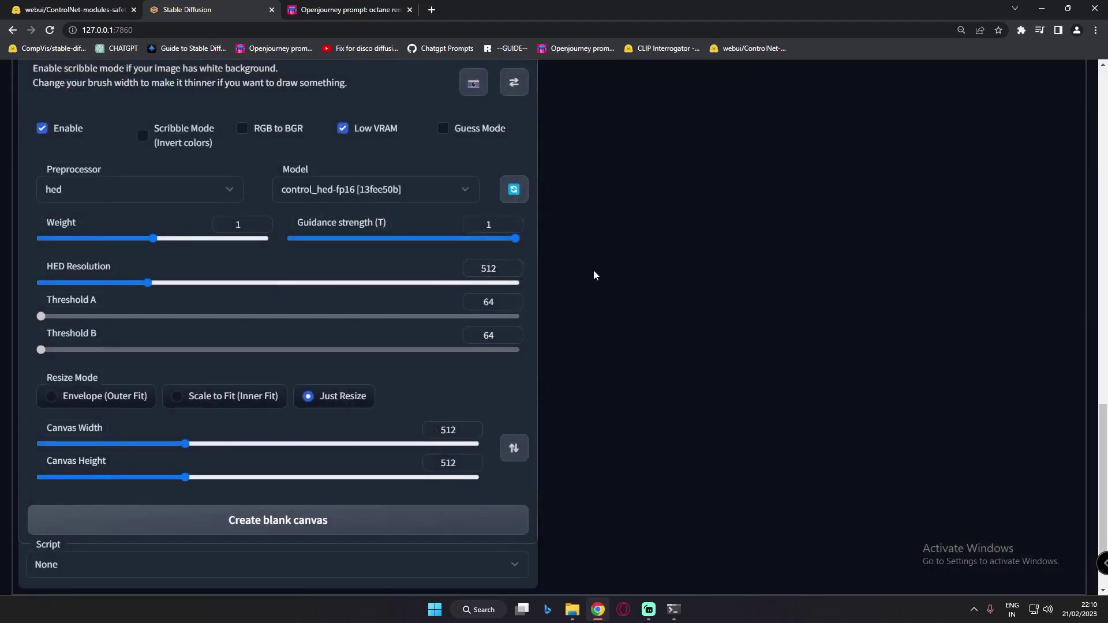
Scroll up to the results and open the pumpkin's HED edge map full-screen
scroll(796, 352, up, 10)
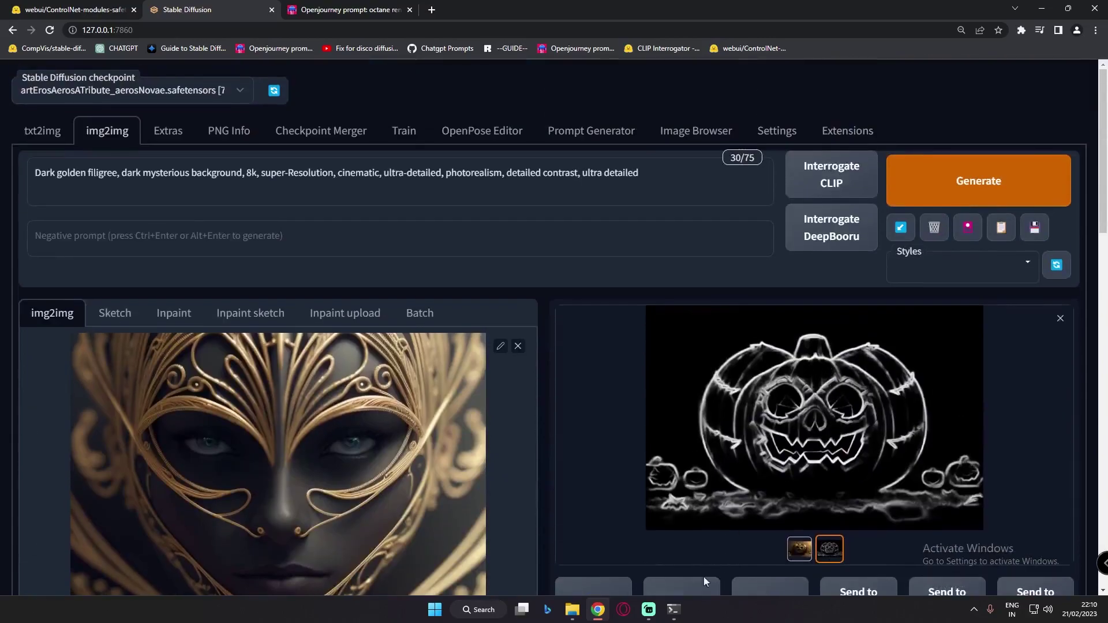
click(815, 422)
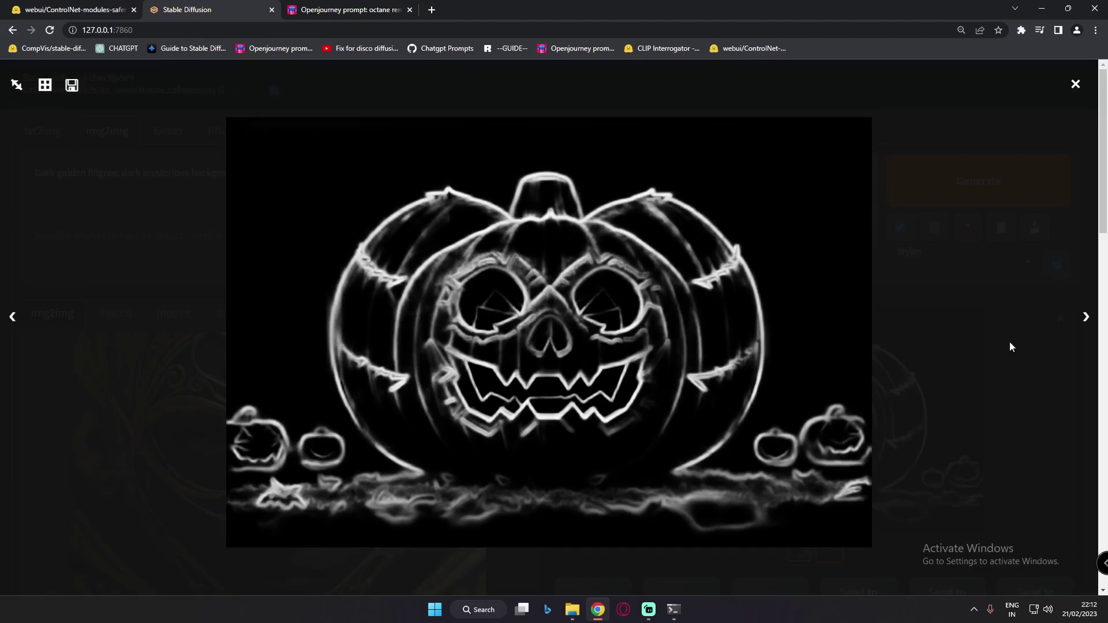
click(1035, 383)
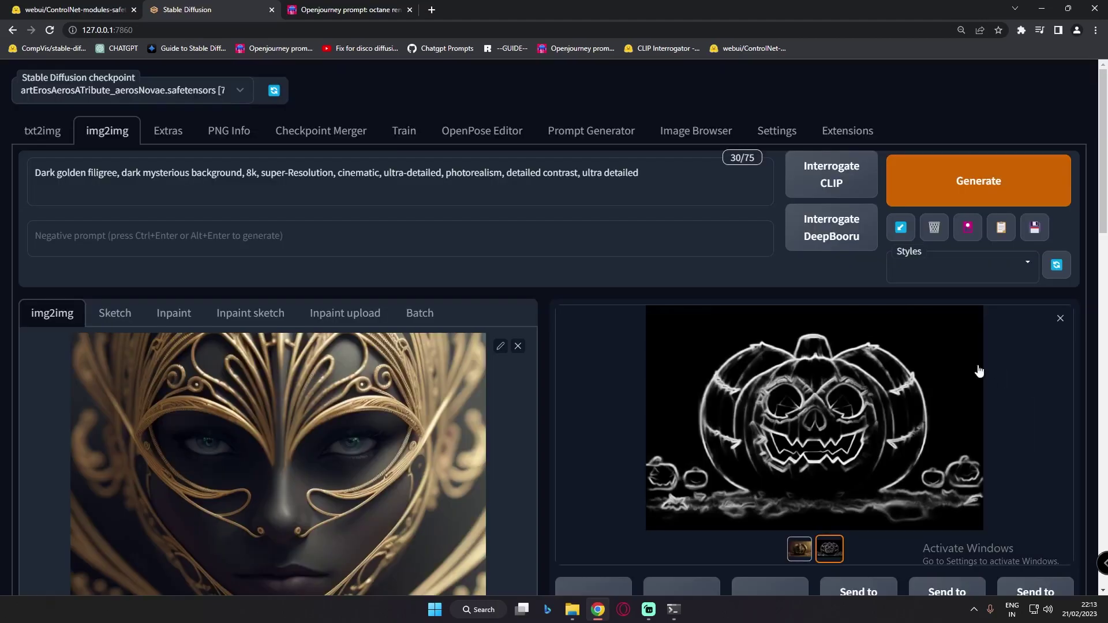
click(800, 550)
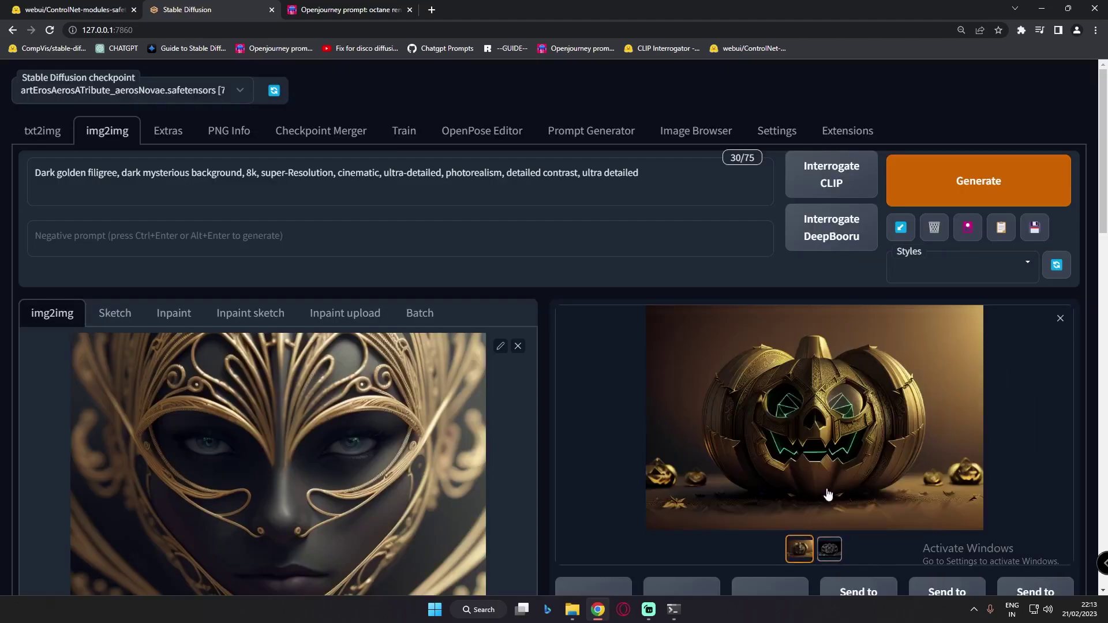
click(824, 407)
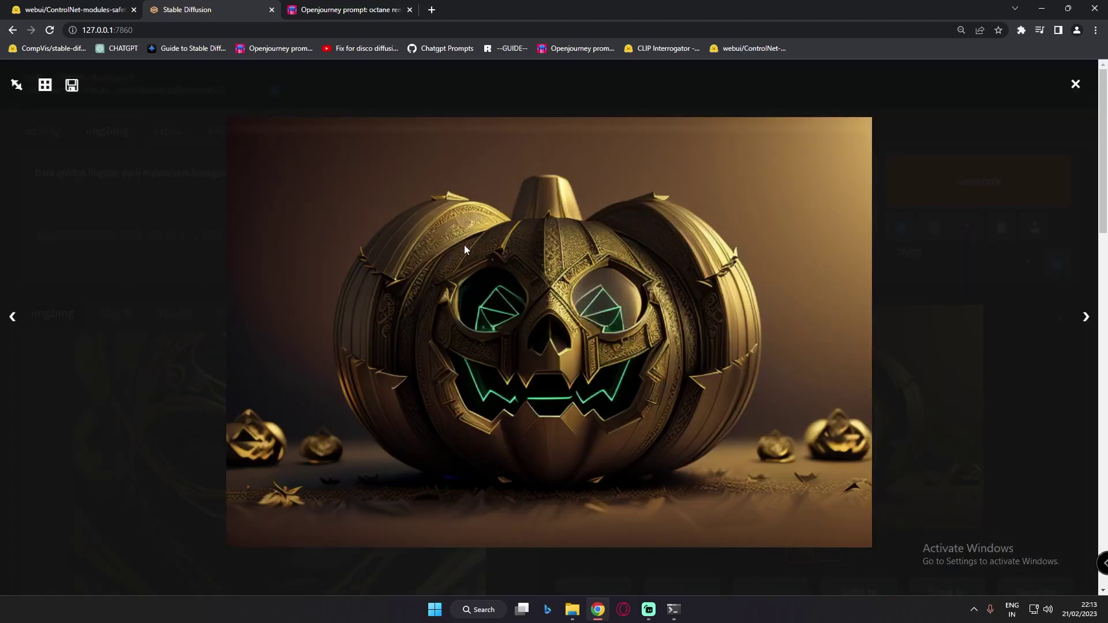
click(580, 236)
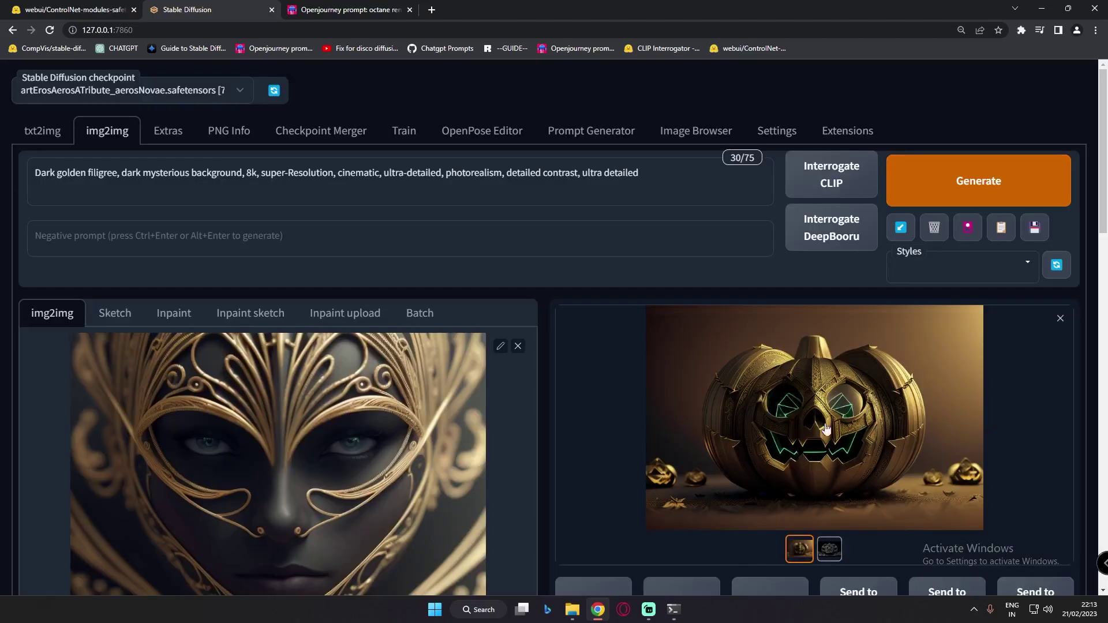
click(829, 551)
click(796, 497)
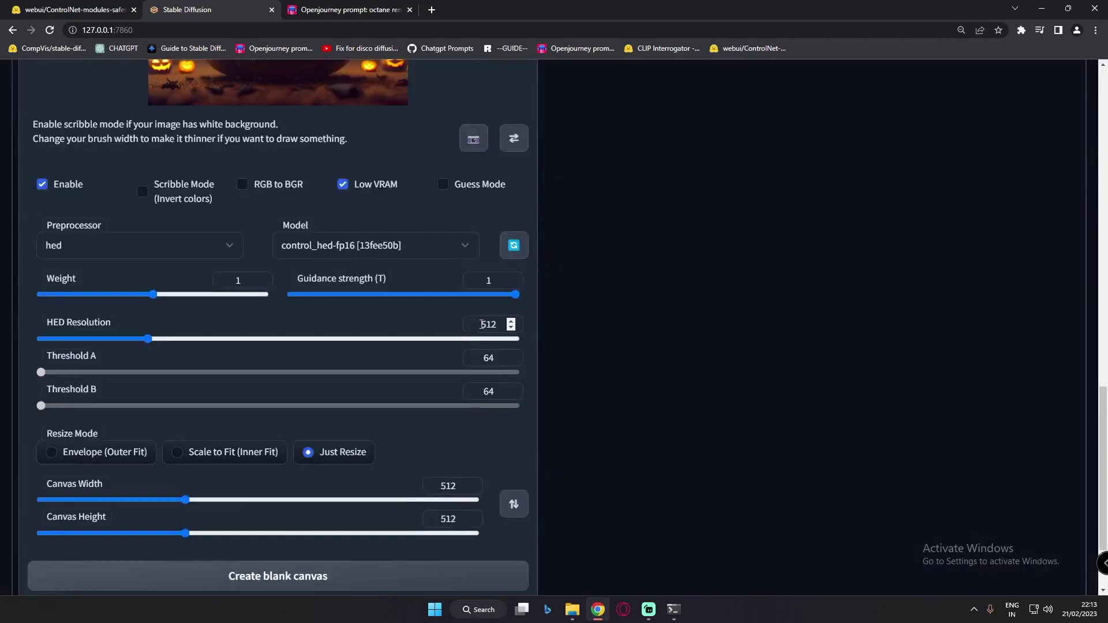
Set HED Resolution to 1080 after trying 10000 and adjusting the slider
double_click(516, 325)
text(10000)
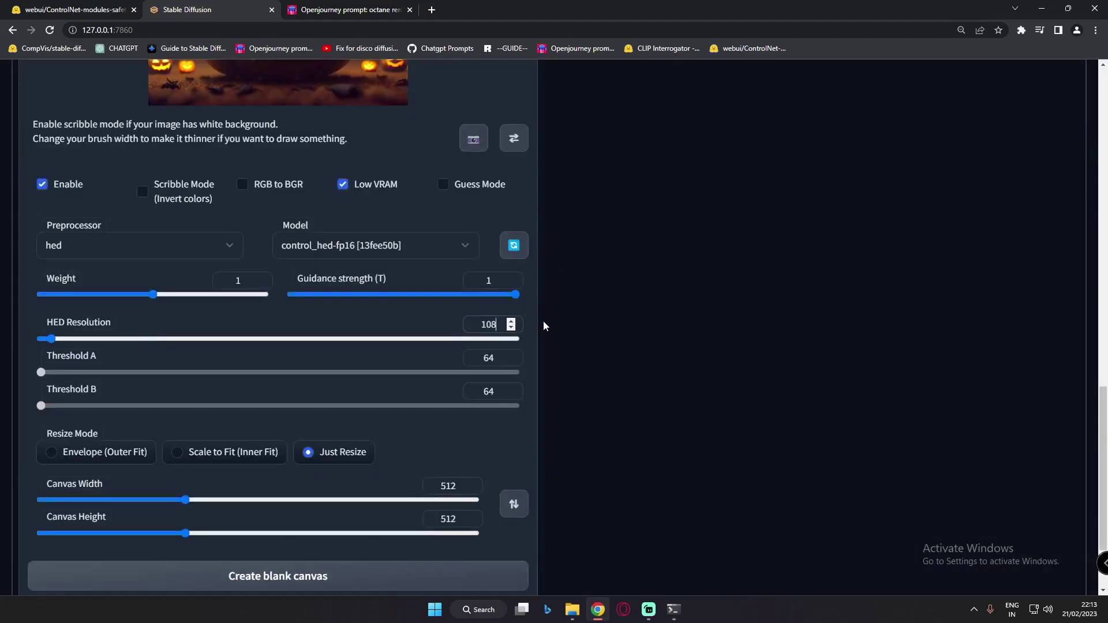
drag(515, 339, 510, 341)
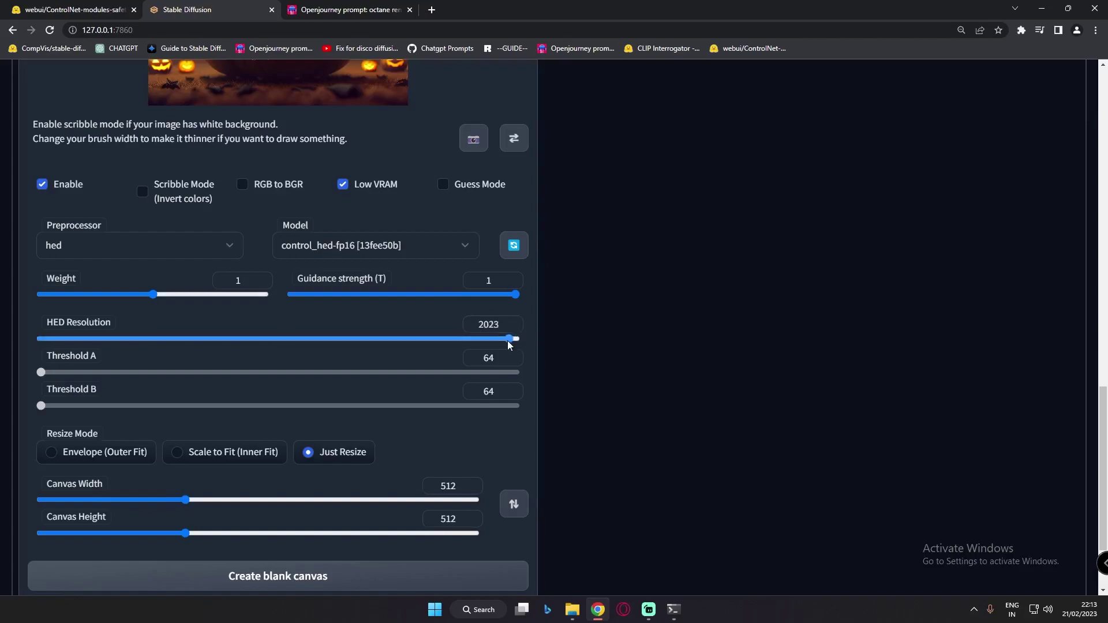
drag(424, 343, 385, 340)
double_click(521, 325)
text(1080)
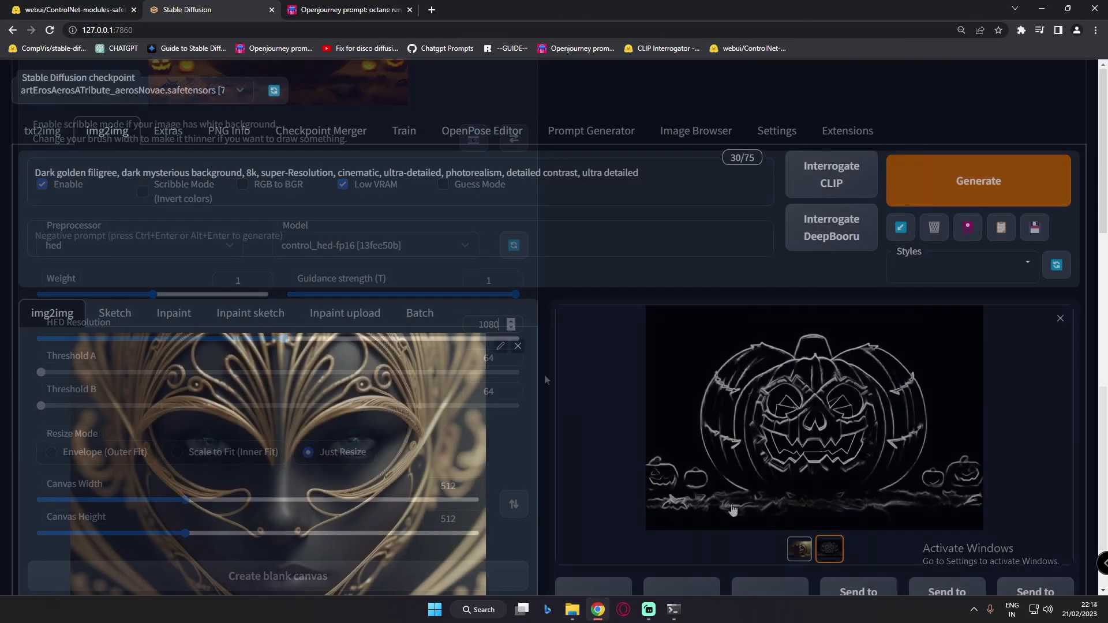
Review the pumpkin edge map and golden pumpkin result full-size, ending on the golden pumpkin
click(861, 387)
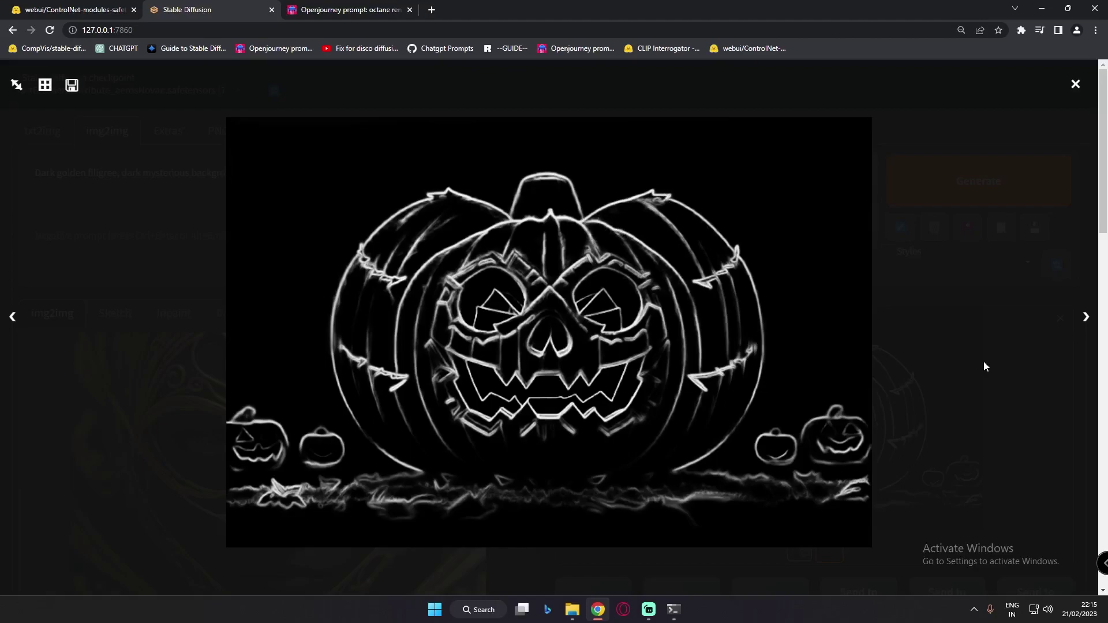
click(1051, 399)
click(801, 551)
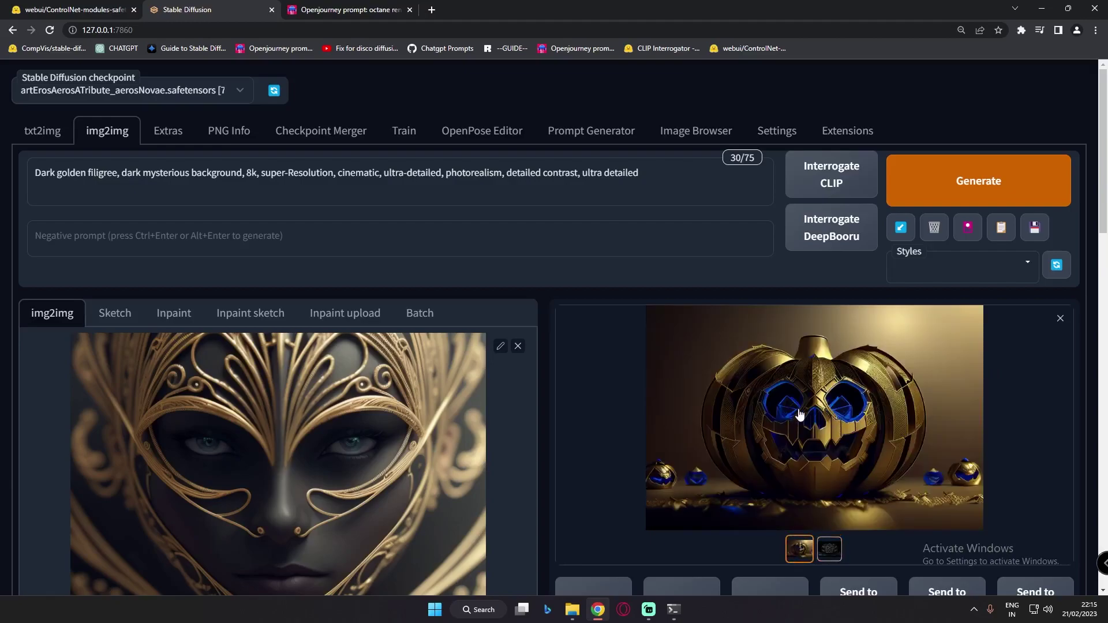
click(799, 415)
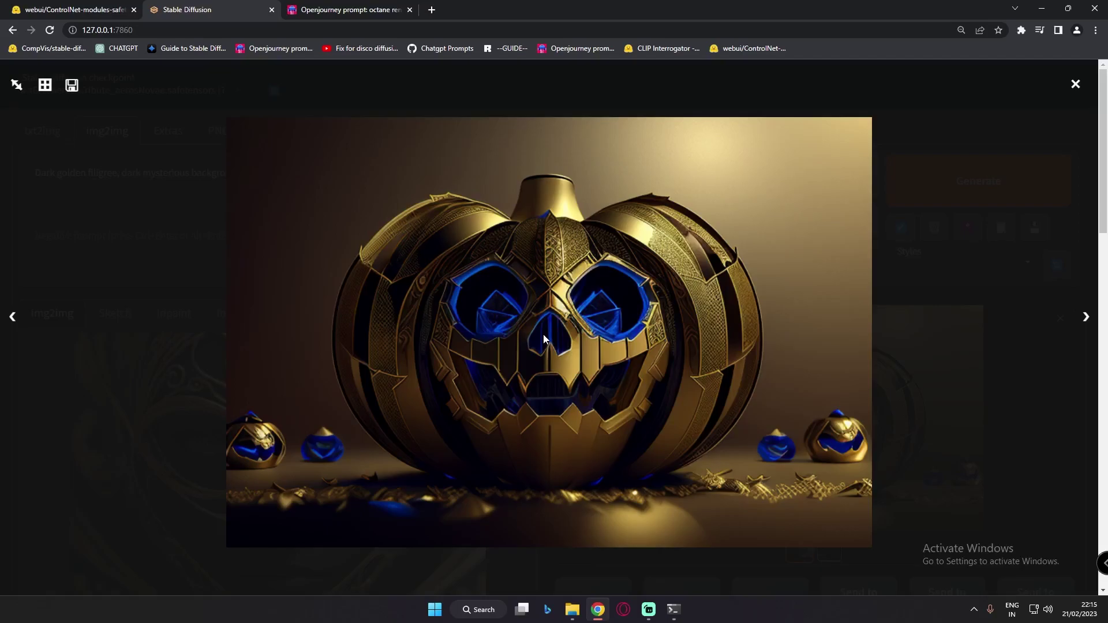
click(958, 417)
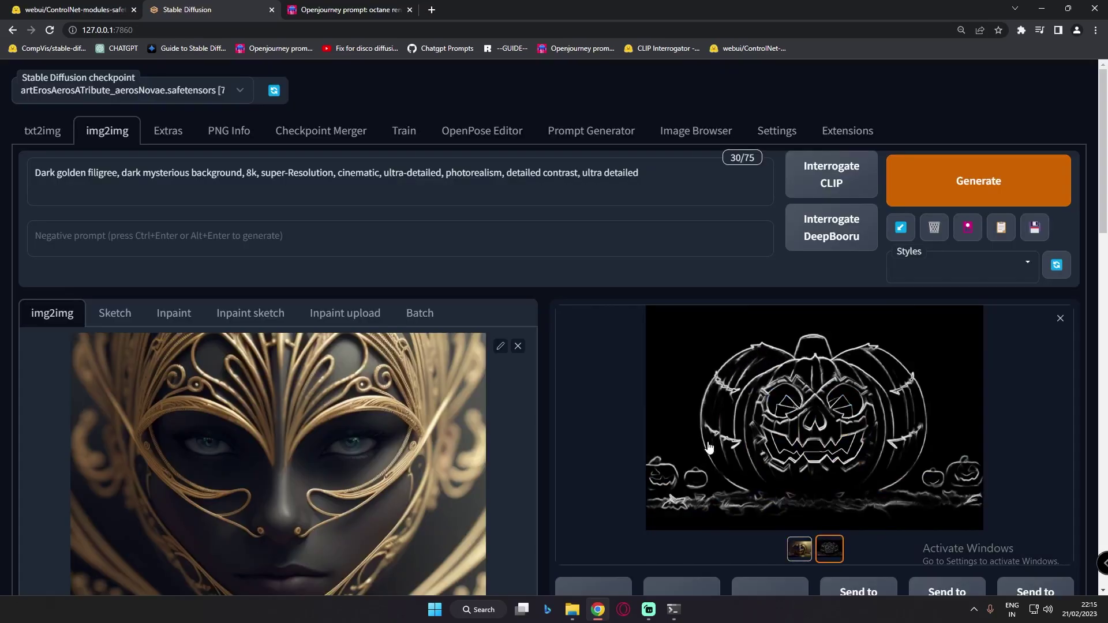
click(799, 549)
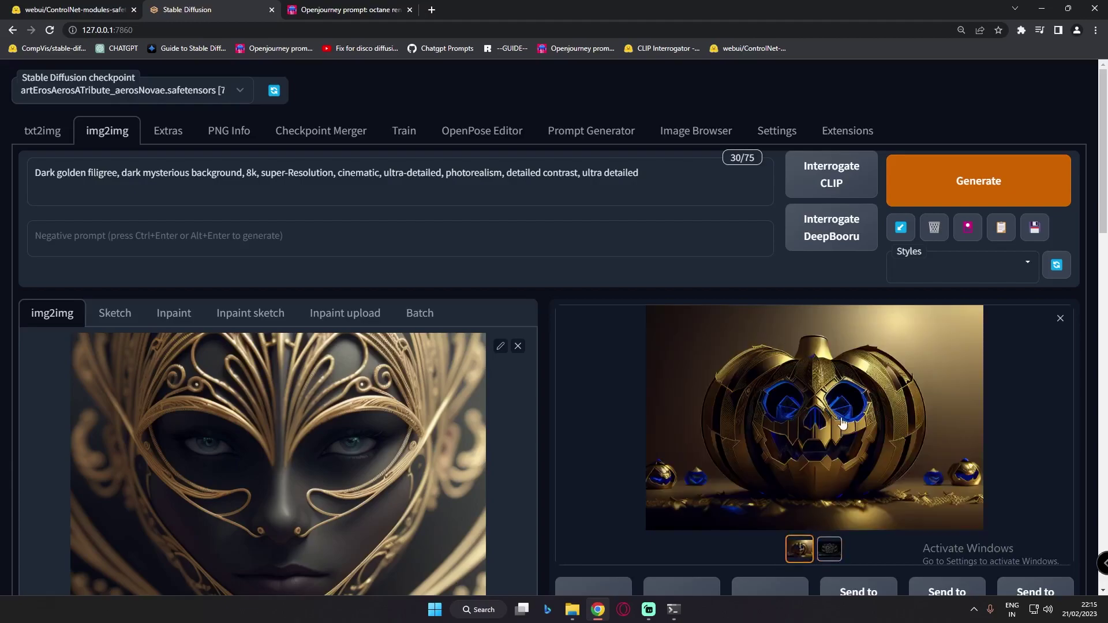
click(762, 382)
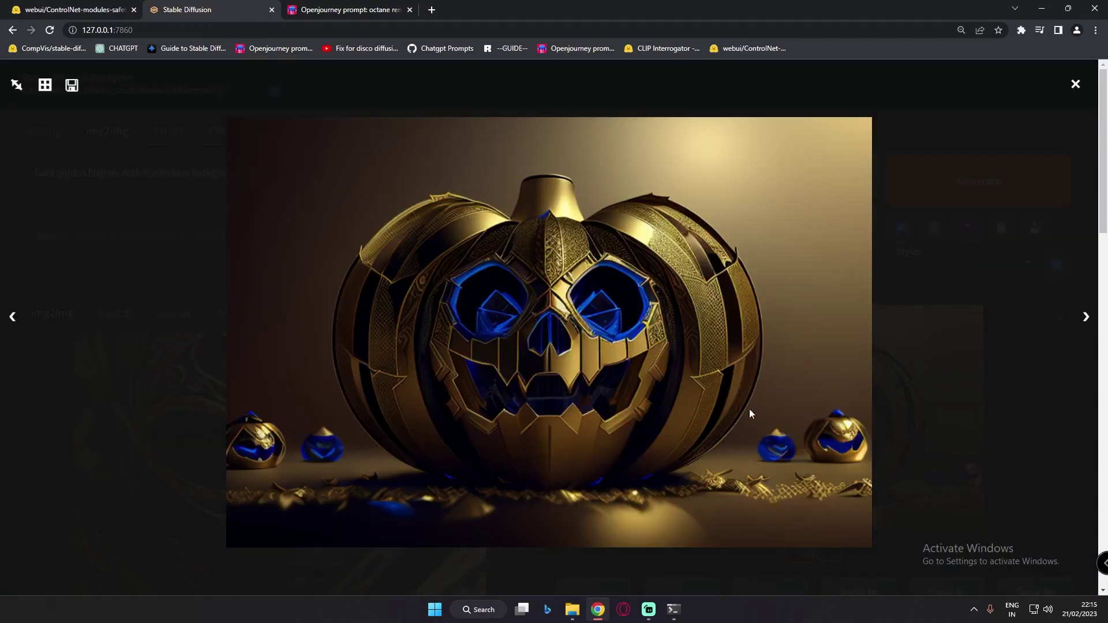
click(1038, 409)
scroll(584, 507, down, 10)
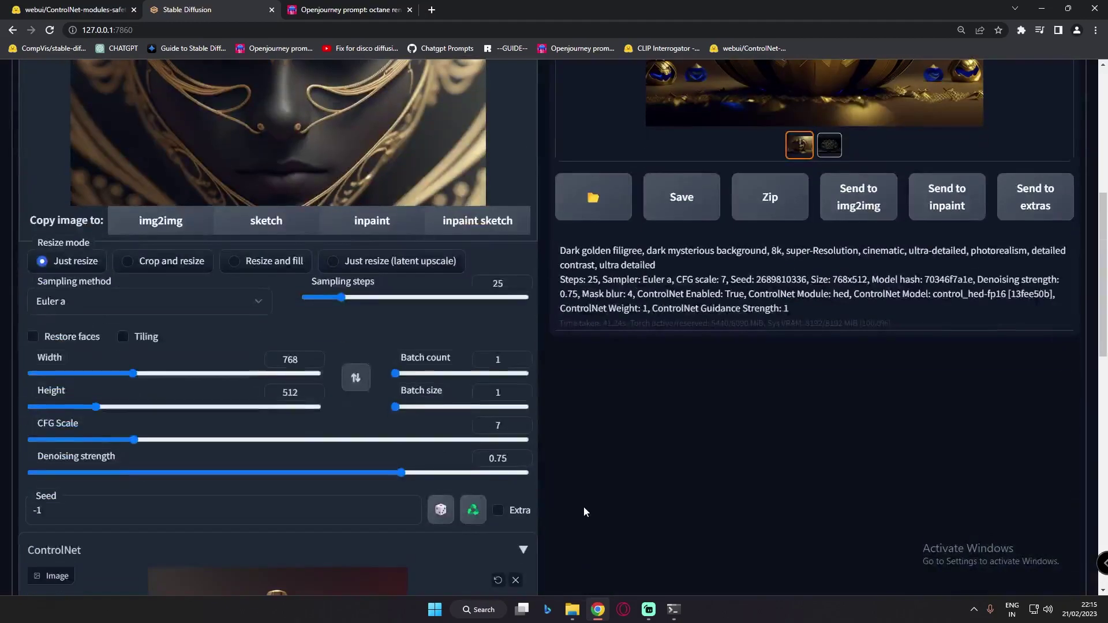
Raise HED Resolution to 2048 and view the new pumpkin edge map full-size
scroll(444, 493, down, 5)
drag(310, 512, 515, 512)
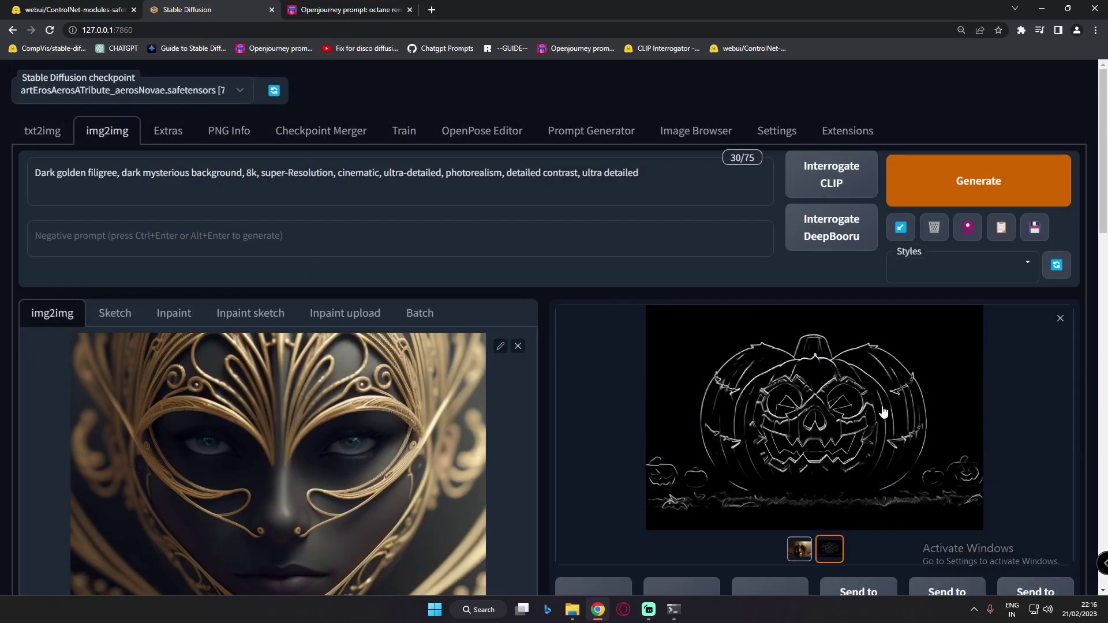
click(849, 388)
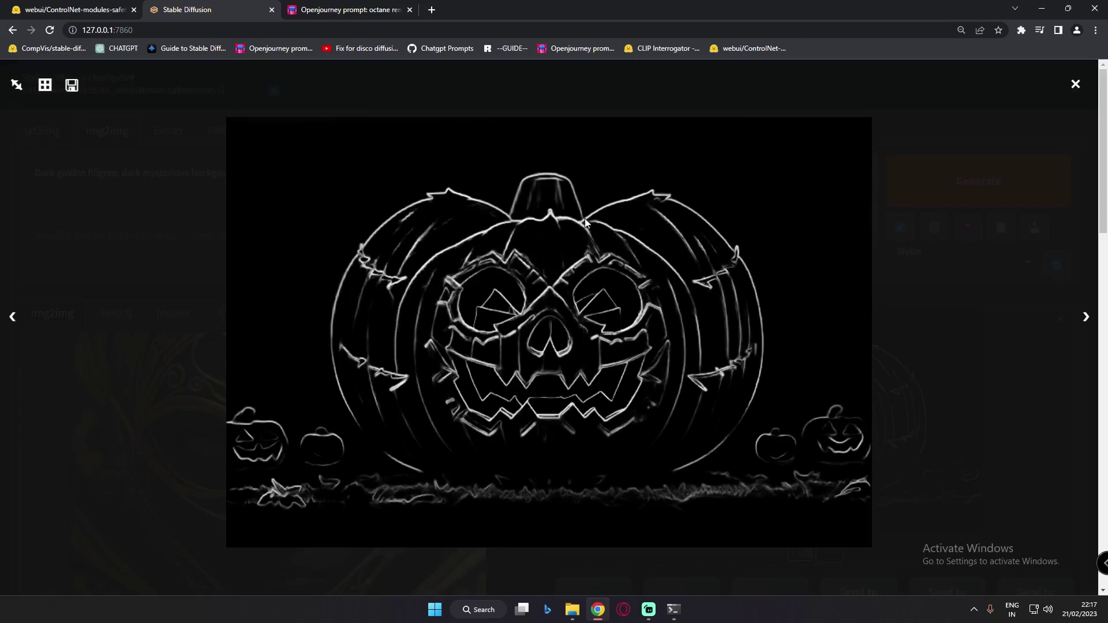
click(1088, 427)
View the new golden pumpkin full-size, then switch the preview back to the edge map
click(799, 549)
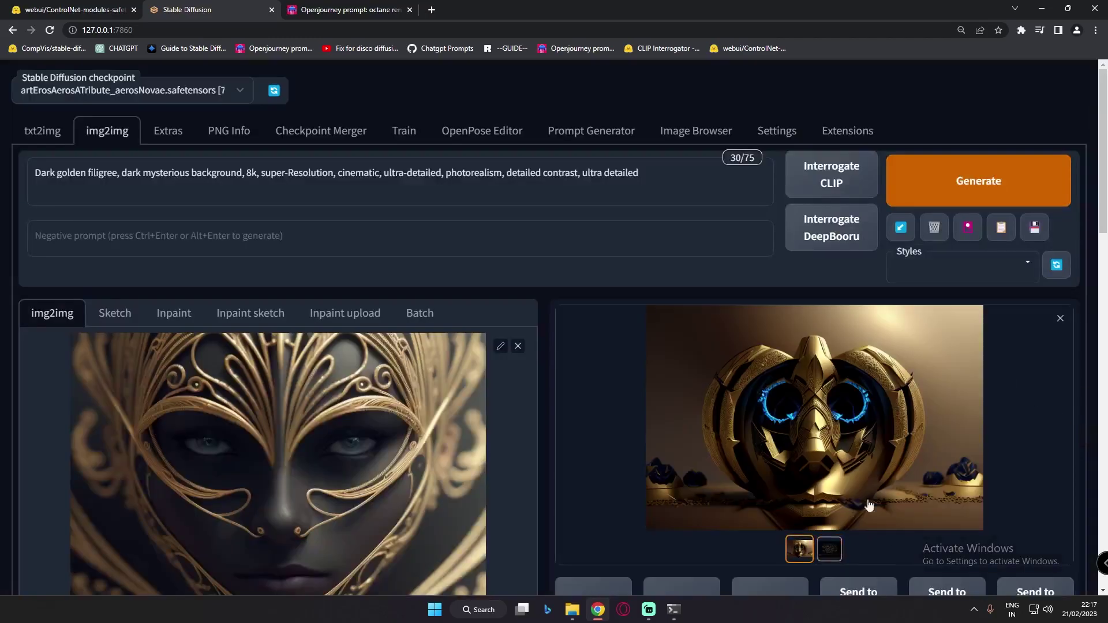
click(851, 455)
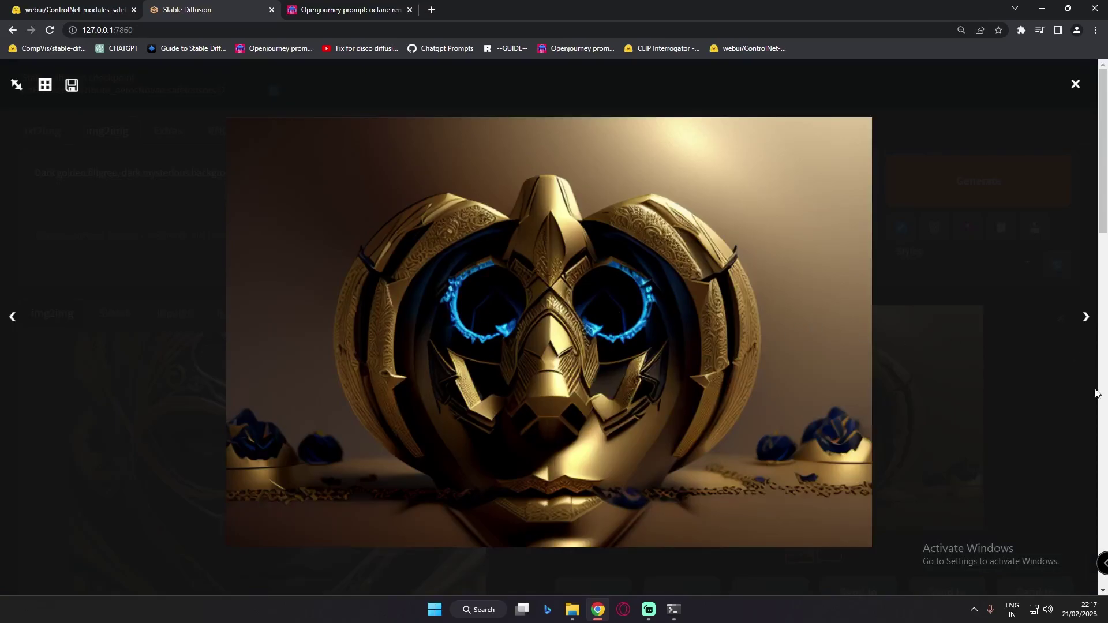
click(1054, 403)
key(Right)
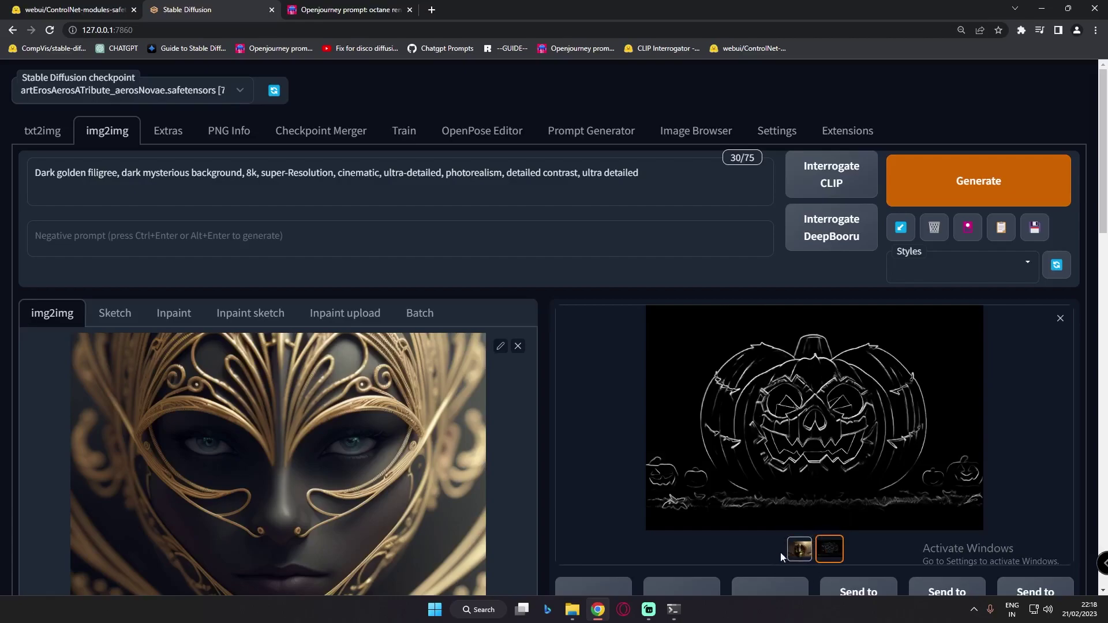
scroll(656, 469, down, 15)
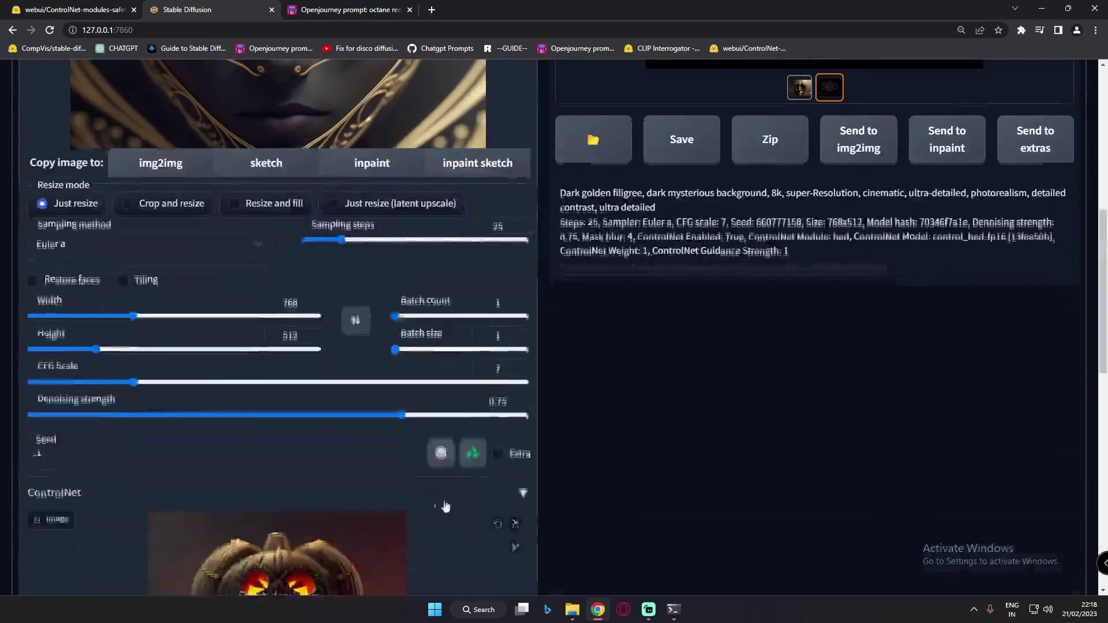
scroll(244, 519, down, 4)
click(137, 247)
click(80, 281)
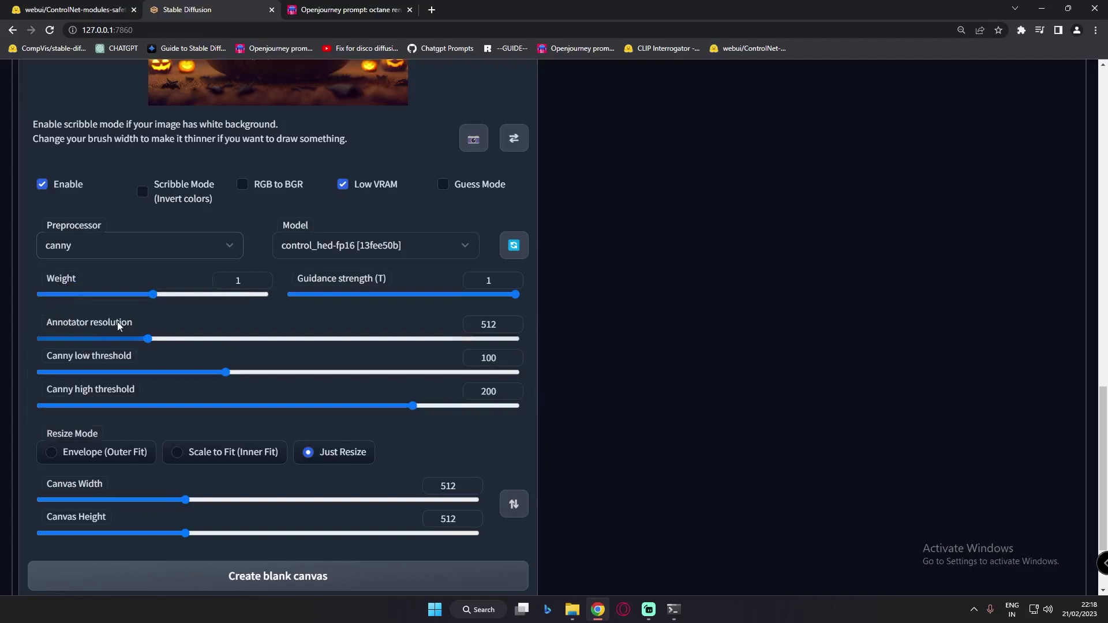
click(120, 251)
click(92, 295)
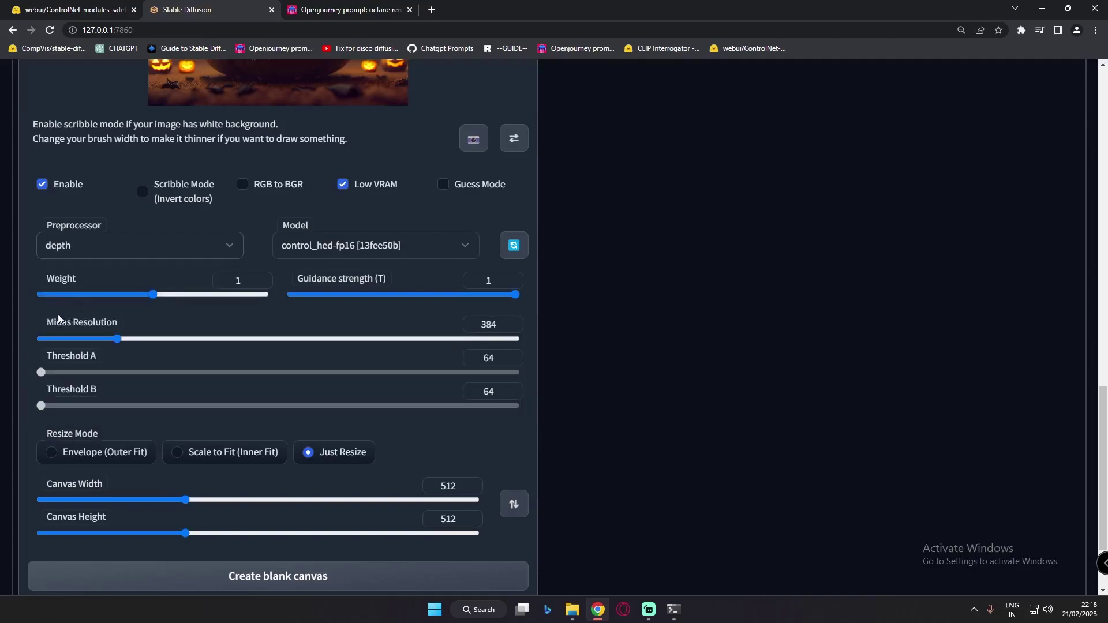
click(199, 248)
click(57, 333)
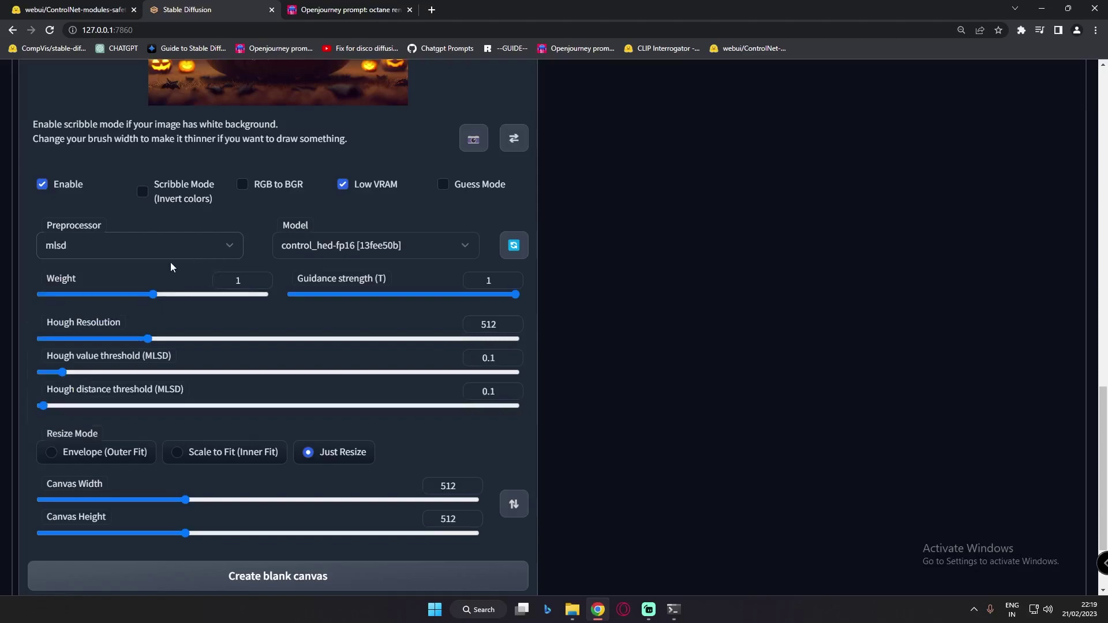
click(158, 242)
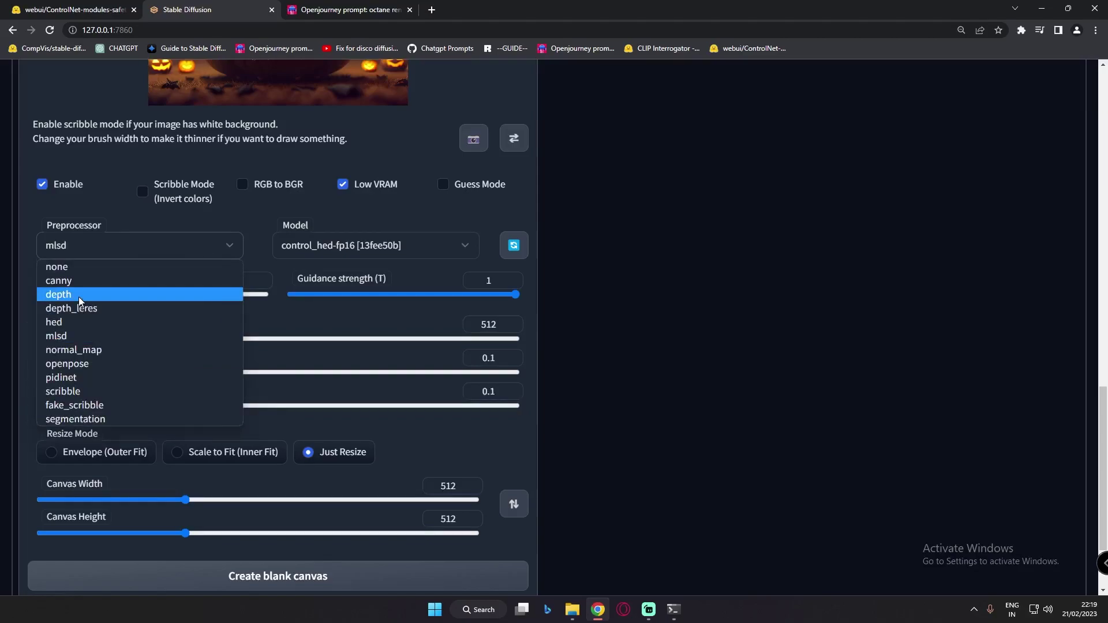
click(78, 296)
click(154, 245)
scroll(105, 316, up, 7)
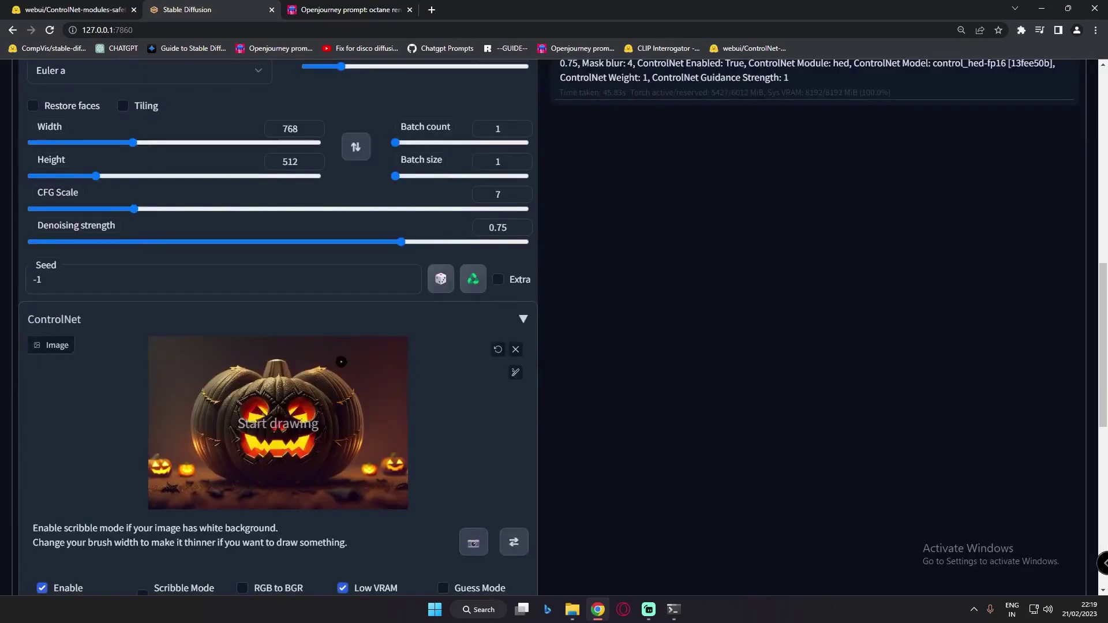
Replace the pumpkin control image with the yellow toy car image 03717 from the txt2img outputs
click(516, 350)
click(260, 430)
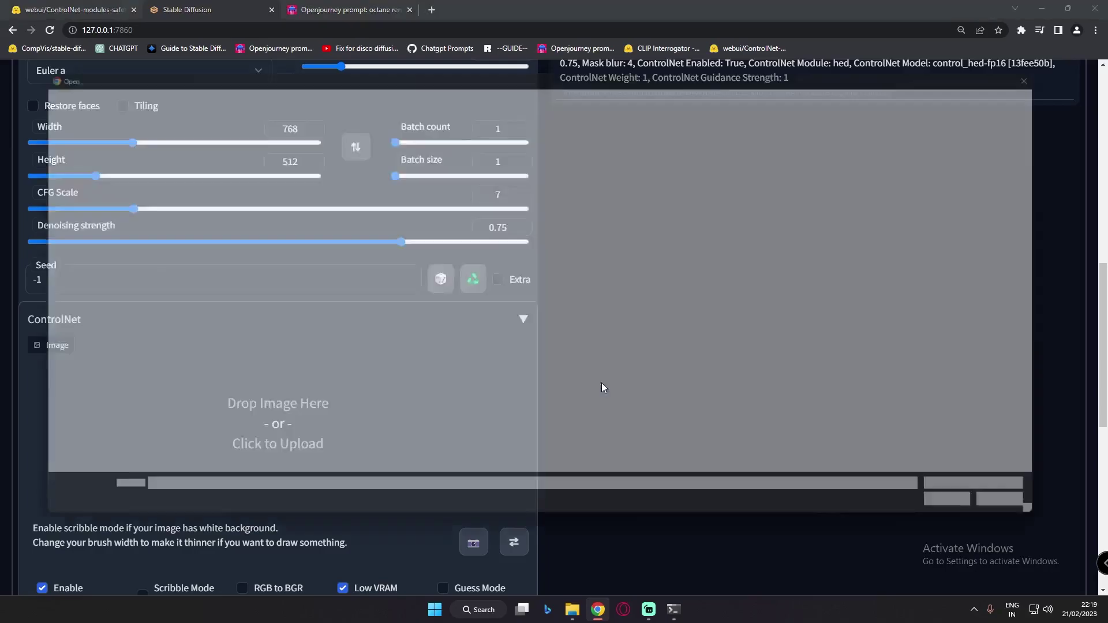
scroll(669, 328, down, 15)
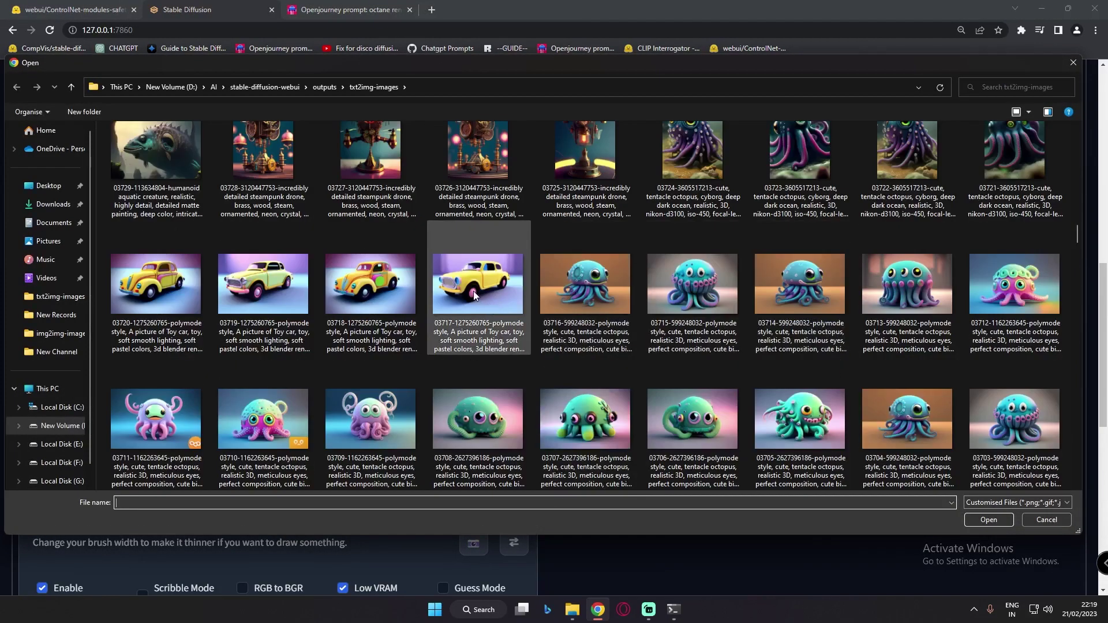
click(478, 286)
click(988, 520)
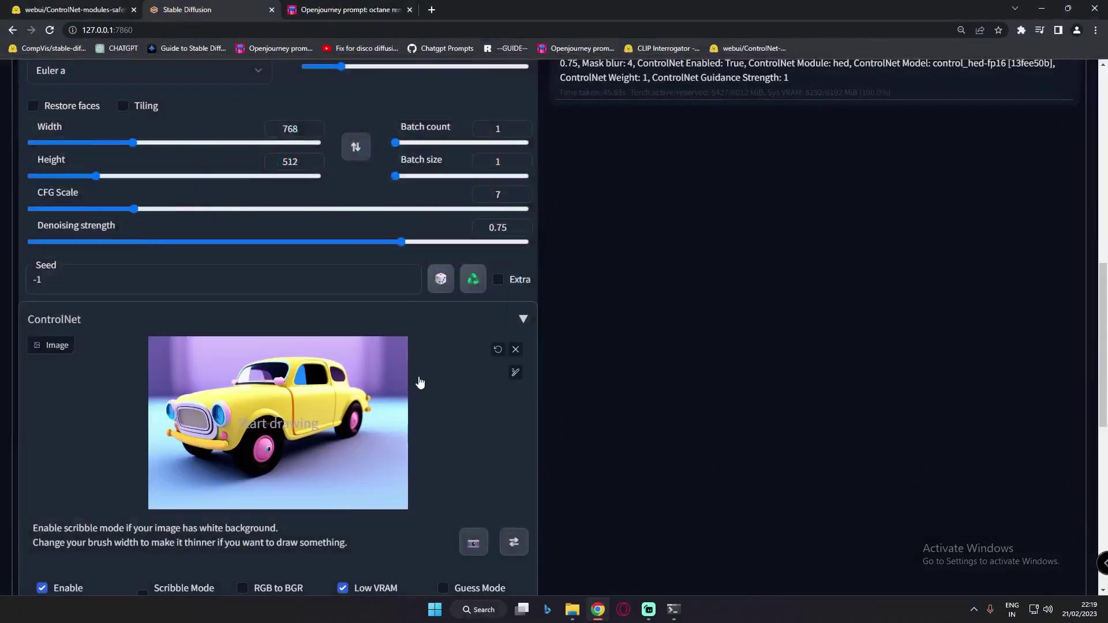
scroll(427, 392, down, 5)
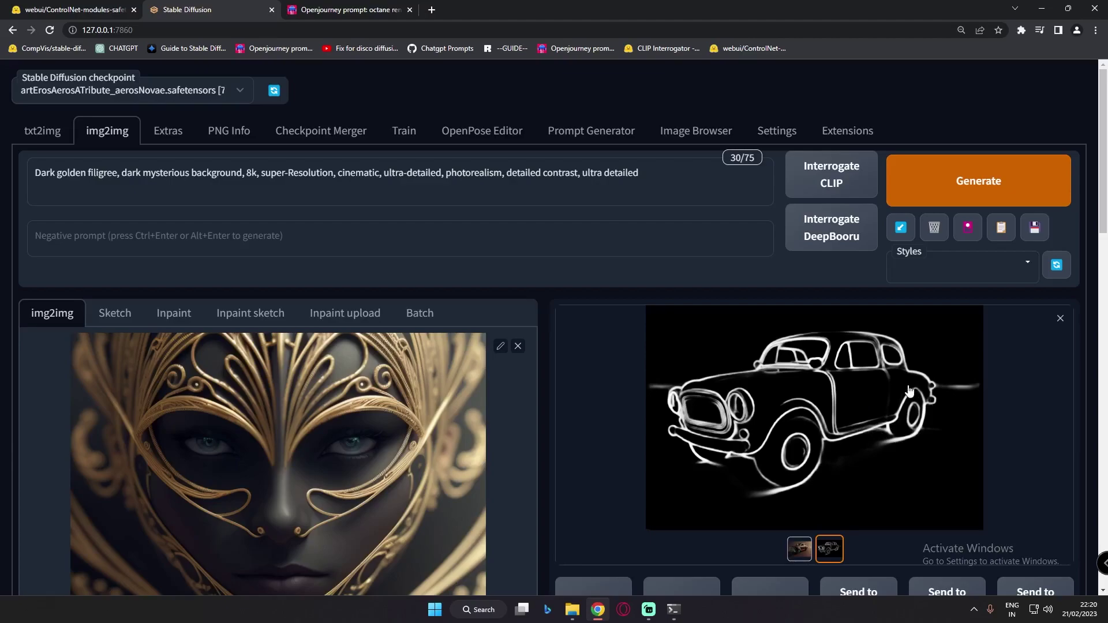
Display the dark golden filigree car with cyan lights and scroll down to the ControlNet panel
click(800, 549)
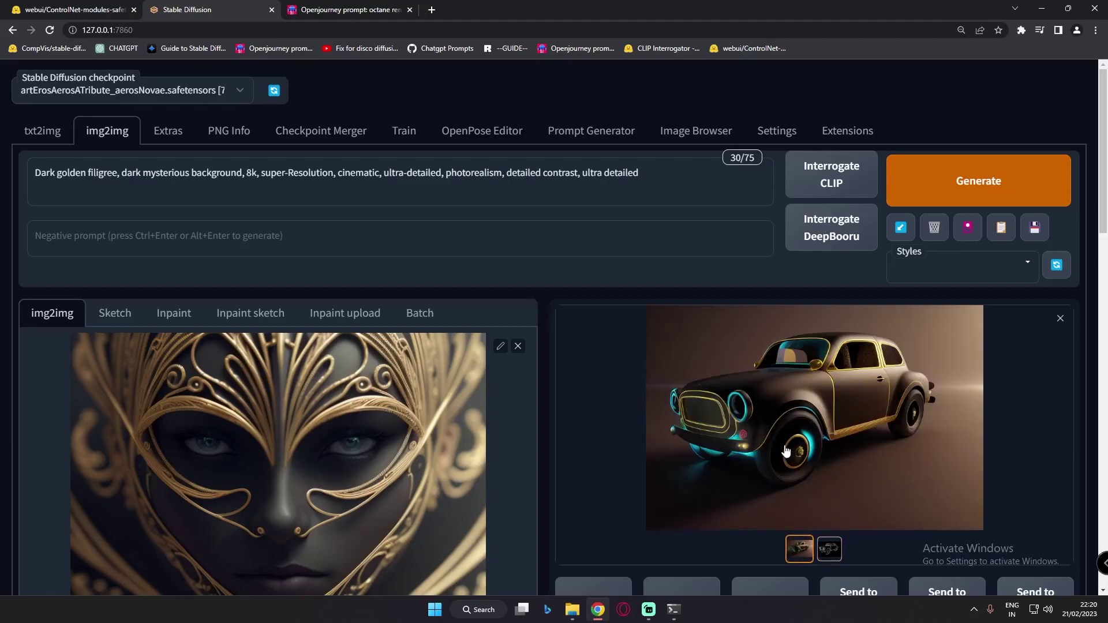
scroll(786, 452, down, 1)
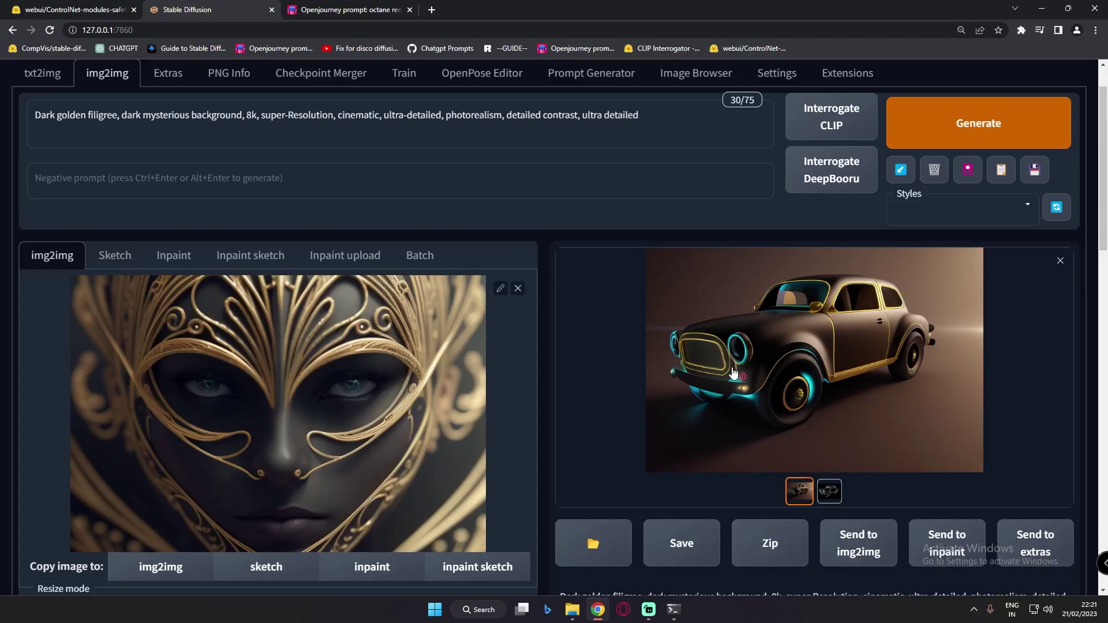
scroll(745, 369, down, 11)
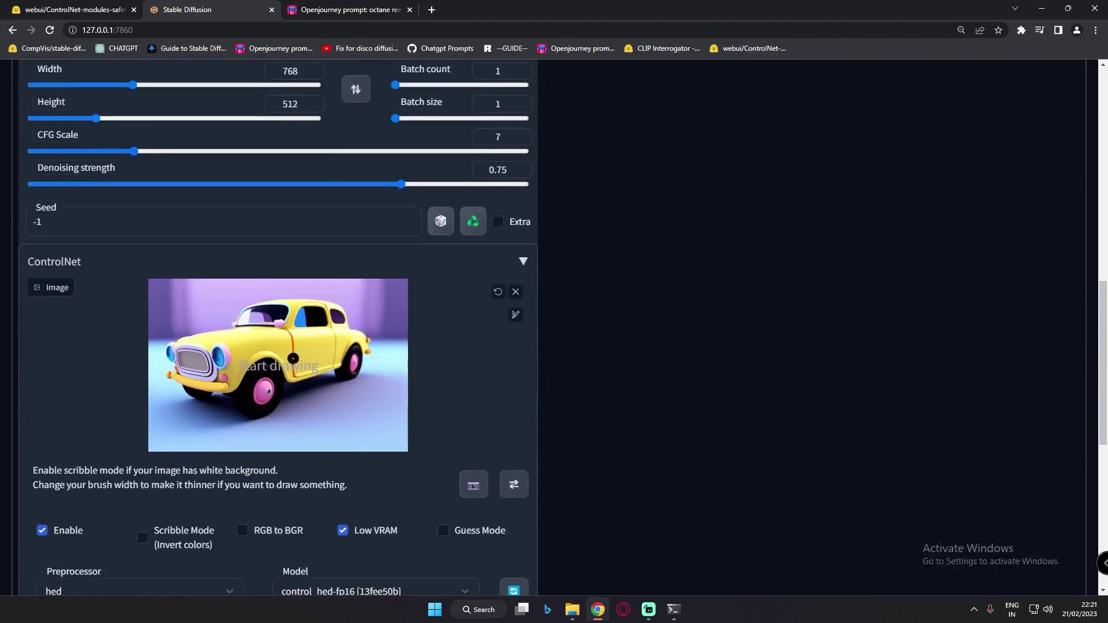